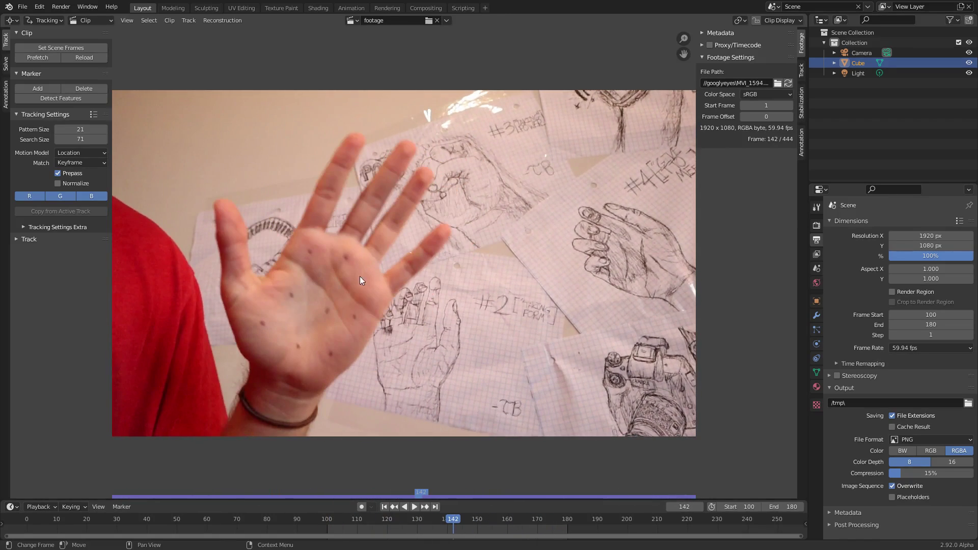
Play through the hand footage to review how the palm and its dots move
{"action": "key", "text": "space"}
{"action": "scroll", "coordinate": [360, 276], "scroll_direction": "up", "scroll_amount": 1}
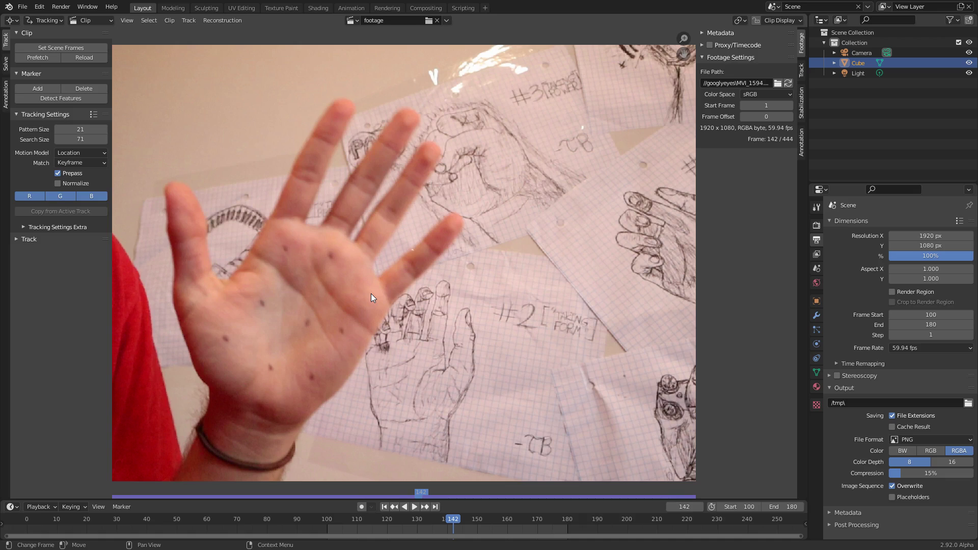
{"action": "key", "text": "space"}
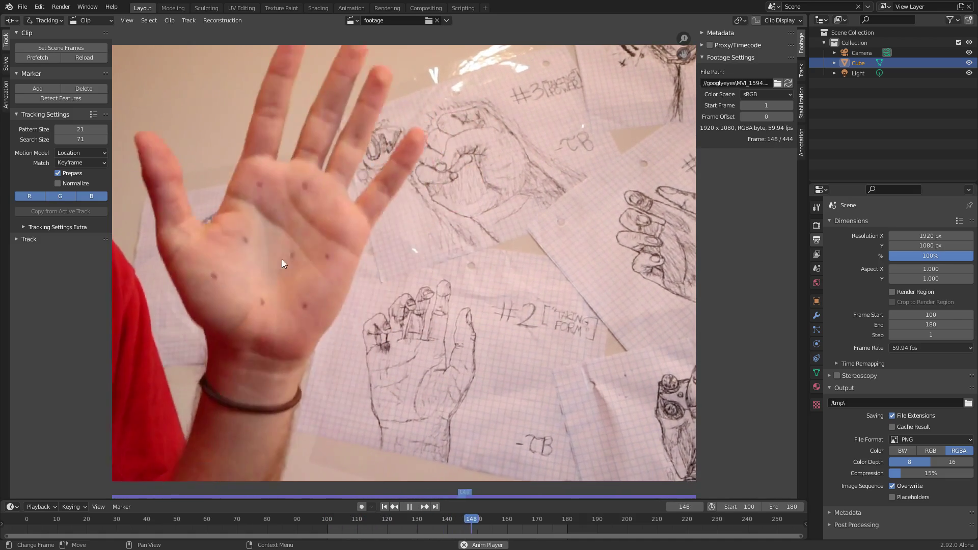
{"action": "key", "text": "space"}
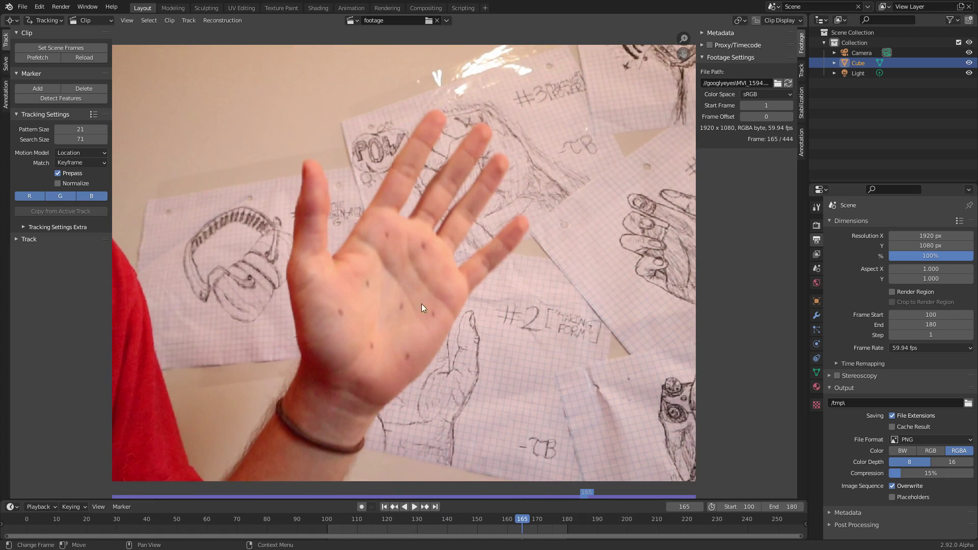
Go back to frame 100, enable Normalize and set the tracking match to Previous frame
{"action": "key", "text": "shift+Left"}
{"action": "scroll", "coordinate": [326, 289], "scroll_direction": "up", "scroll_amount": 5}
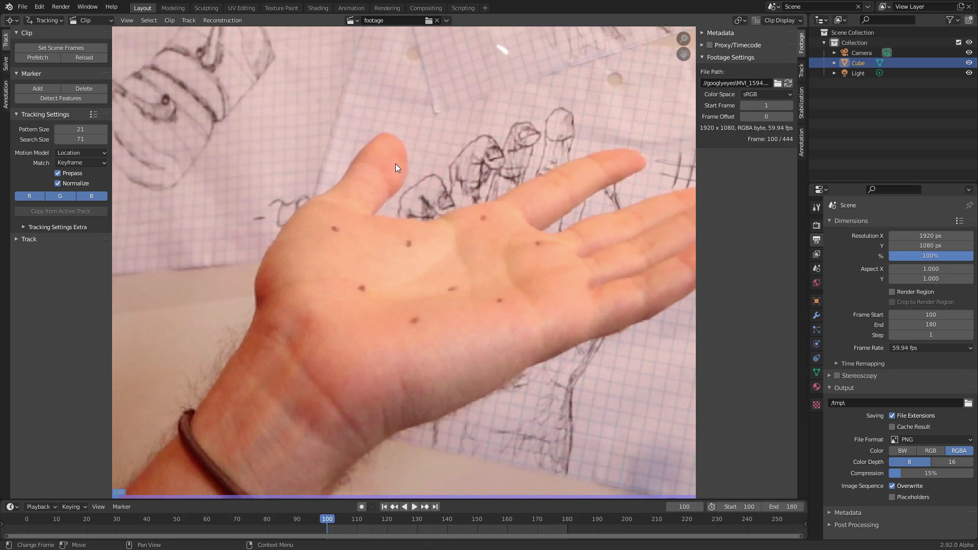
{"action": "left_click", "coordinate": [64, 161]}
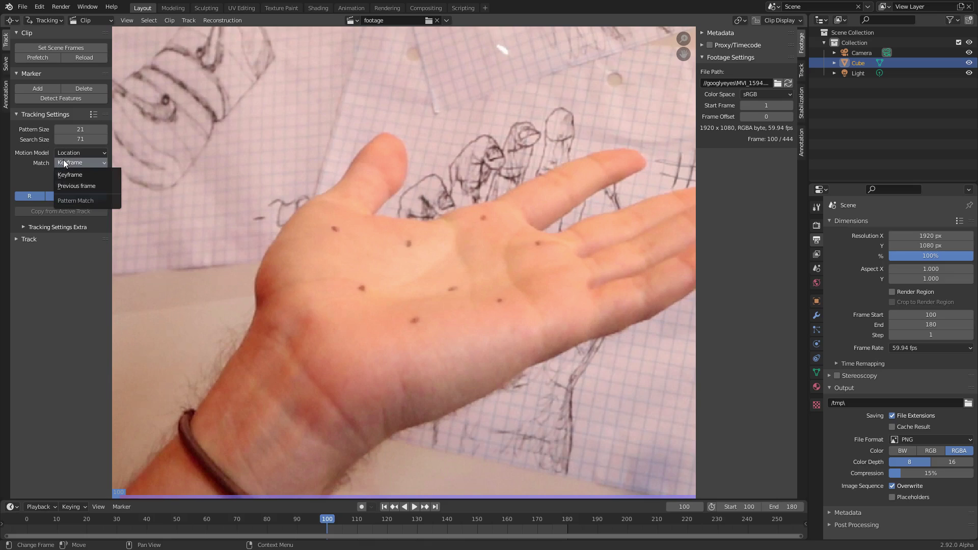
{"action": "left_click", "coordinate": [87, 182]}
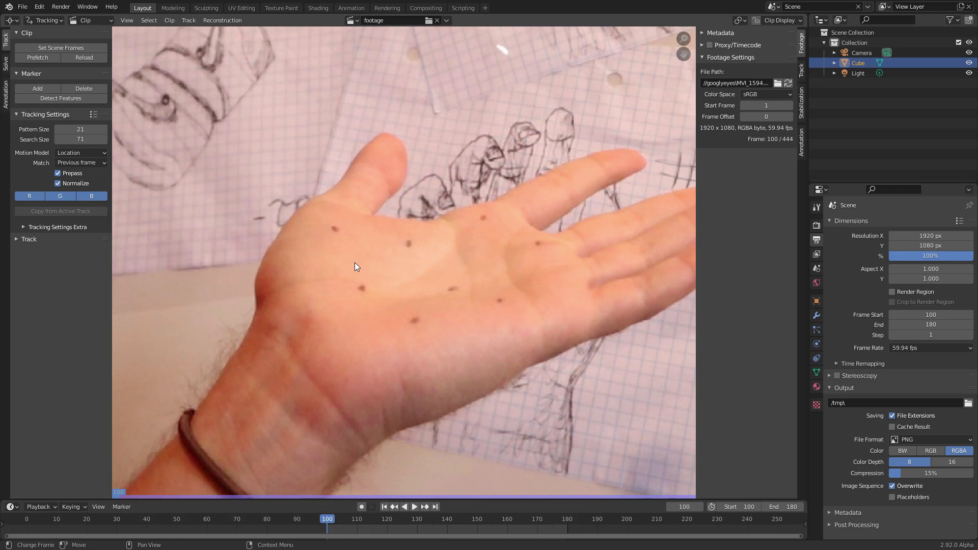
Set the tracking pattern size to 32 and the search size to 120
{"action": "left_click", "coordinate": [87, 129]}
{"action": "type", "text": "32"}
{"action": "key", "text": "Return"}
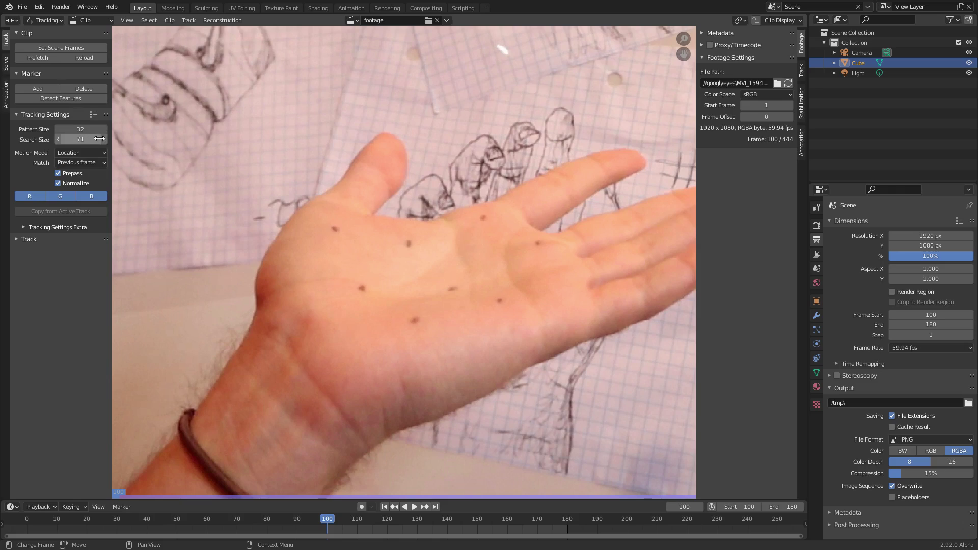
{"action": "left_click", "coordinate": [90, 141]}
{"action": "type", "text": "120"}
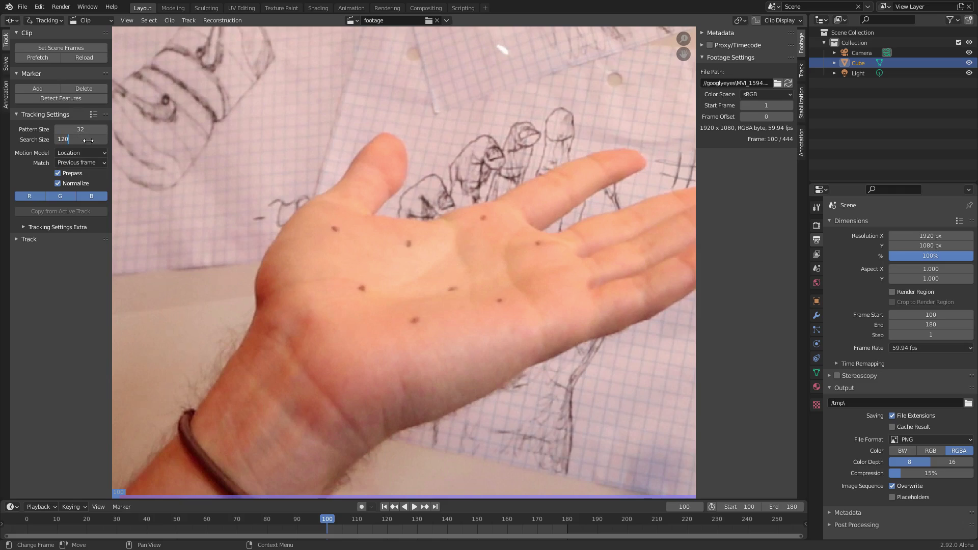
{"action": "key", "text": "Return"}
Place a tracking marker on each of the eight dots on the palm at frame 100
{"action": "left_click", "coordinate": [334, 228], "text": "ctrl"}
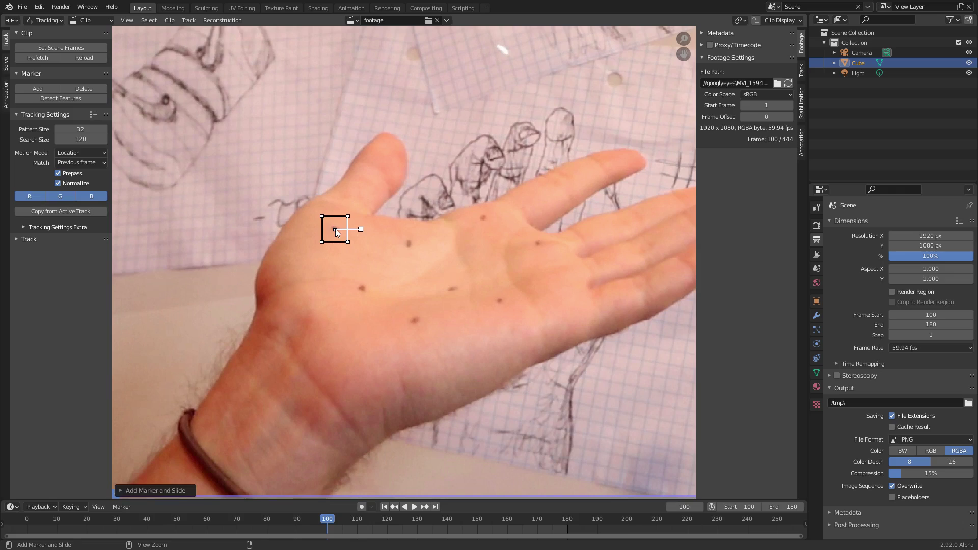
{"action": "key", "text": "ctrl+z"}
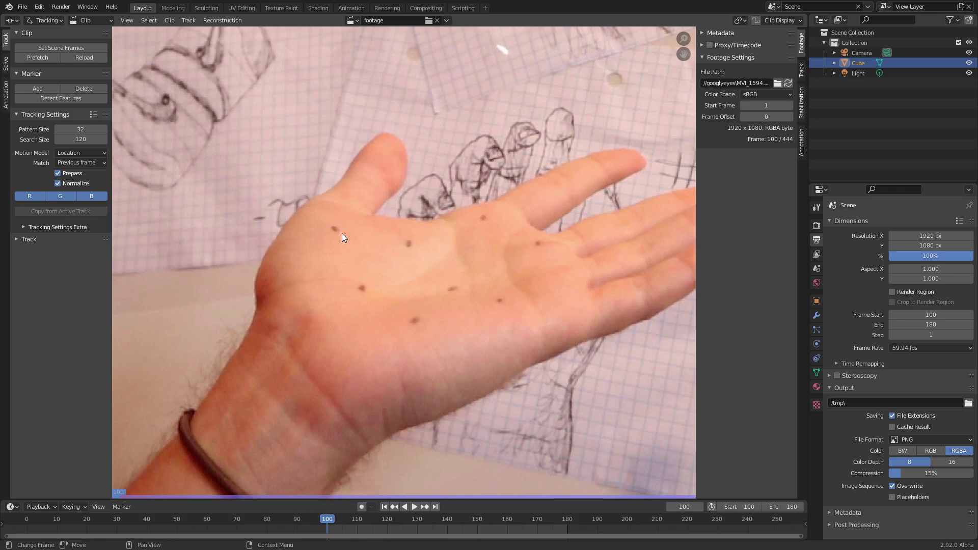
{"action": "left_click", "coordinate": [335, 229], "text": "ctrl"}
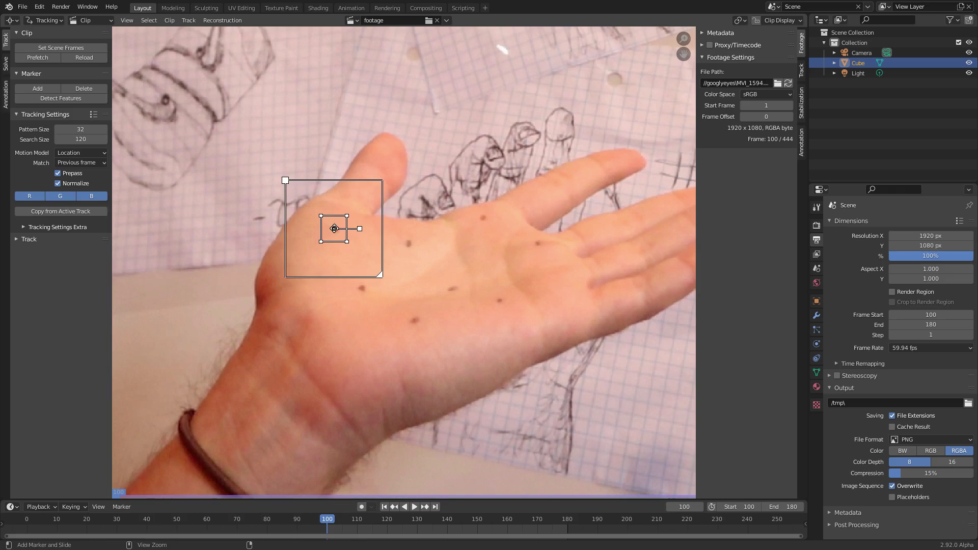
{"action": "left_click", "coordinate": [362, 288], "text": "ctrl"}
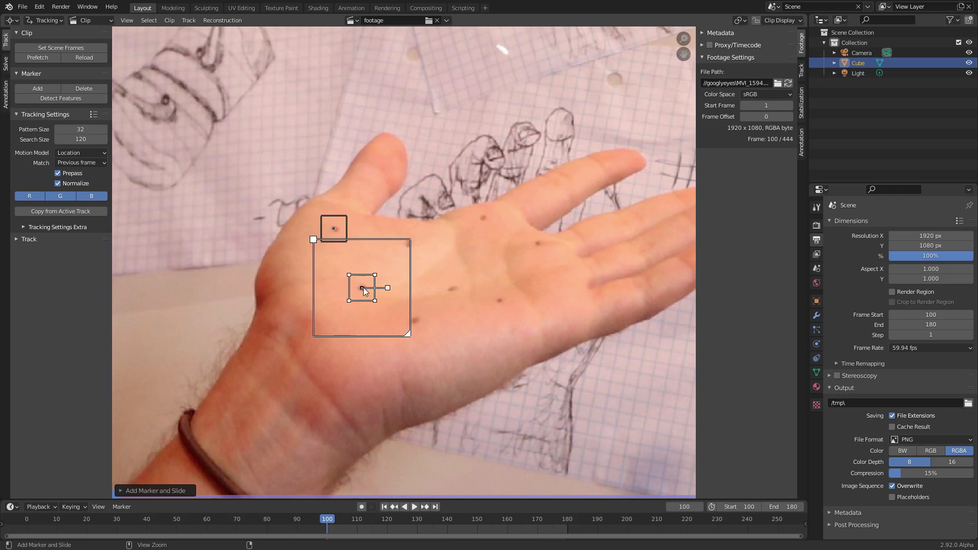
{"action": "left_click", "coordinate": [415, 323], "text": "ctrl"}
{"action": "left_click", "coordinate": [452, 290], "text": "ctrl"}
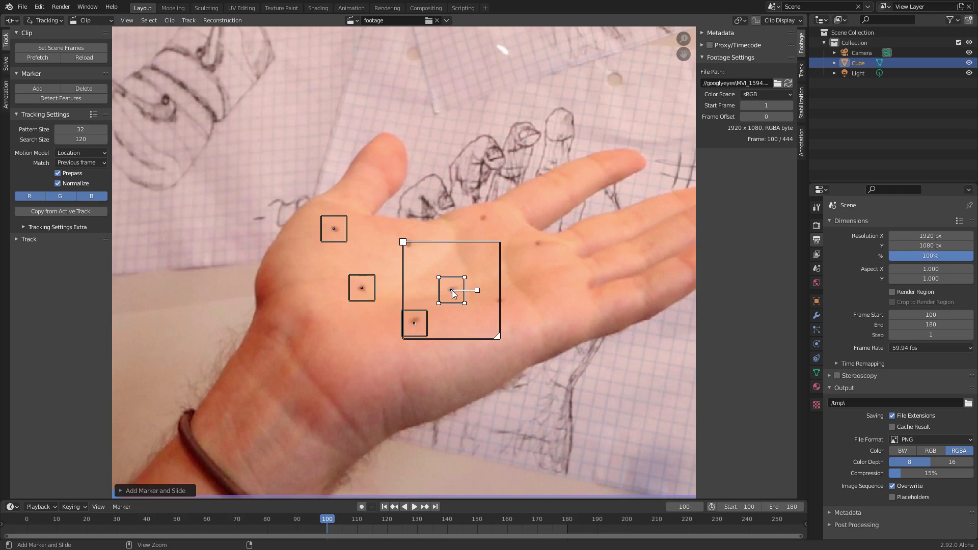
{"action": "left_click", "coordinate": [499, 301], "text": "ctrl"}
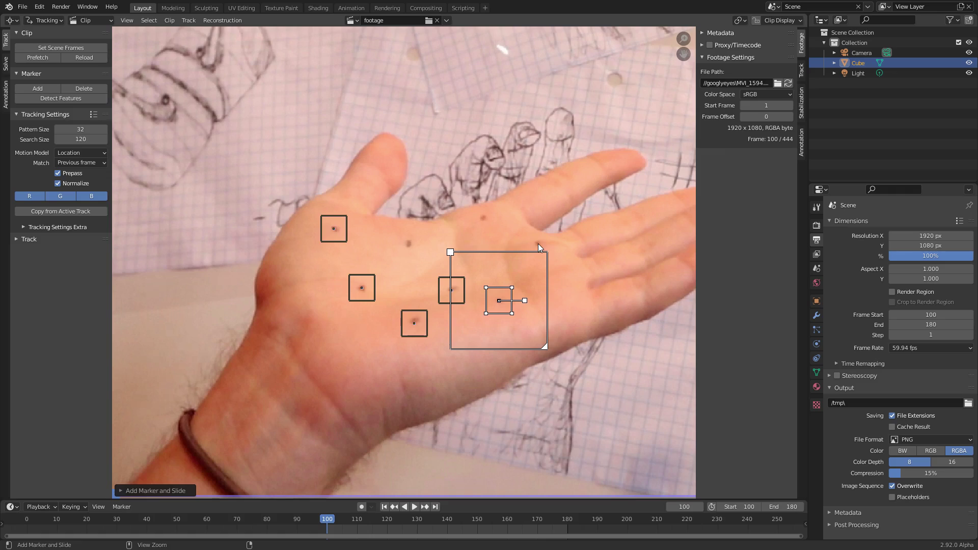
{"action": "left_click", "coordinate": [538, 244], "text": "ctrl"}
{"action": "left_click", "coordinate": [484, 219], "text": "ctrl"}
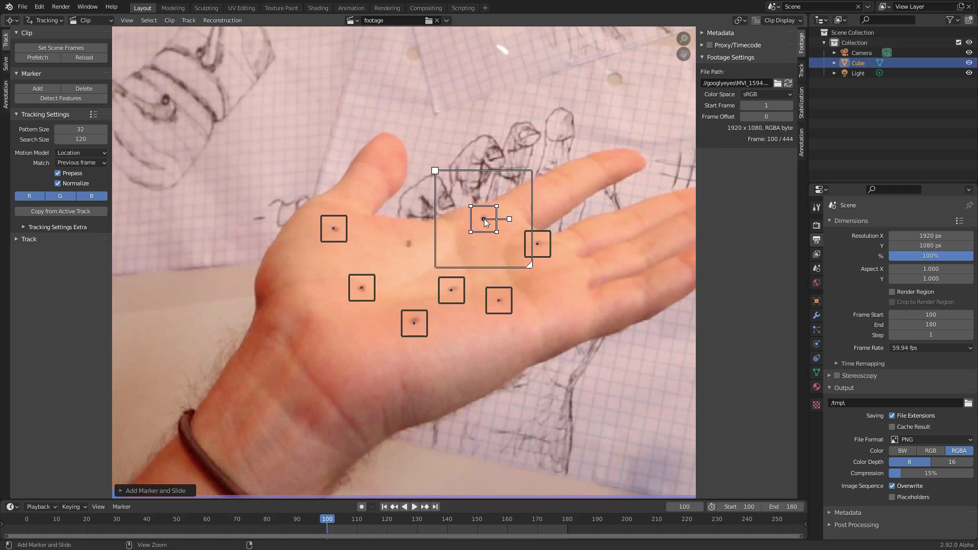
{"action": "left_click", "coordinate": [412, 245], "text": "ctrl"}
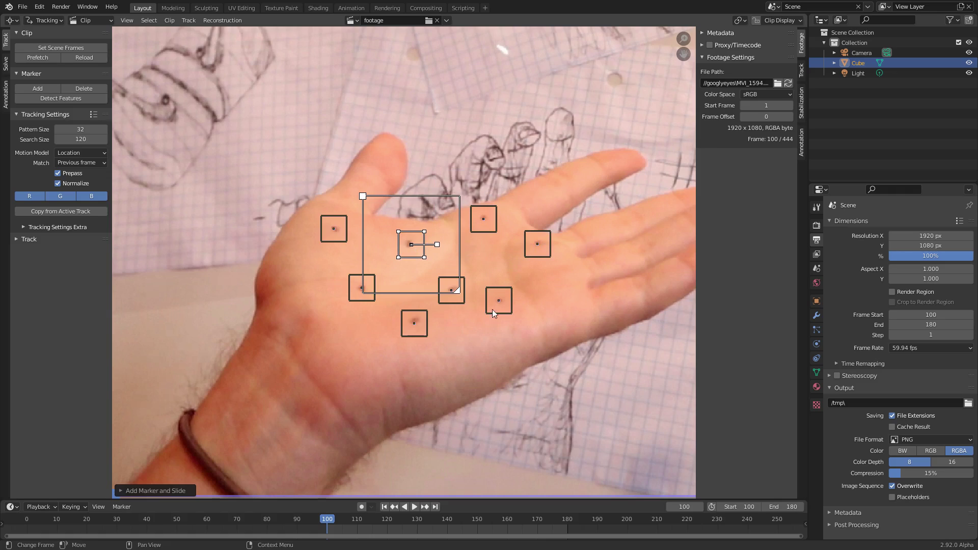
Track all eight palm markers forward through frame 180, leaving them deselected
{"action": "key", "text": "a"}
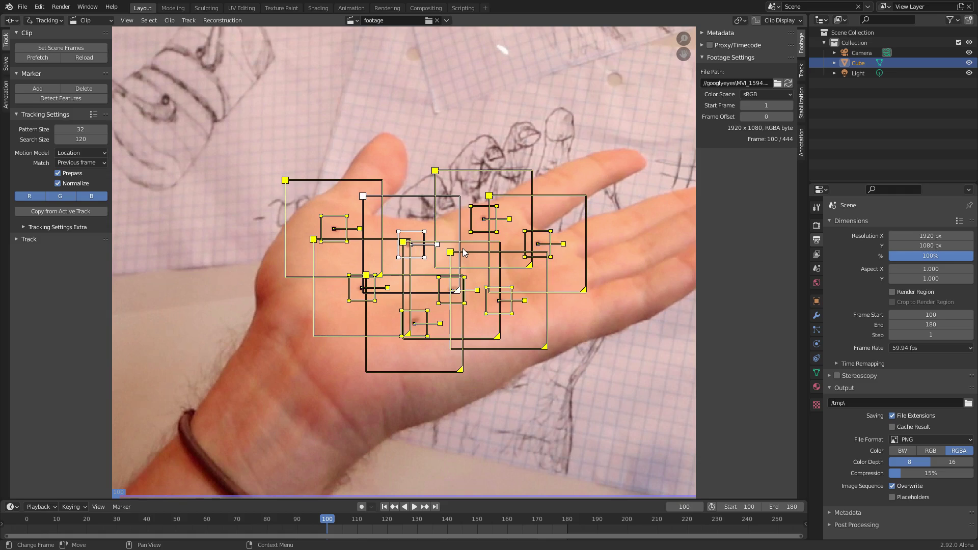
{"action": "key", "text": "ctrl+t"}
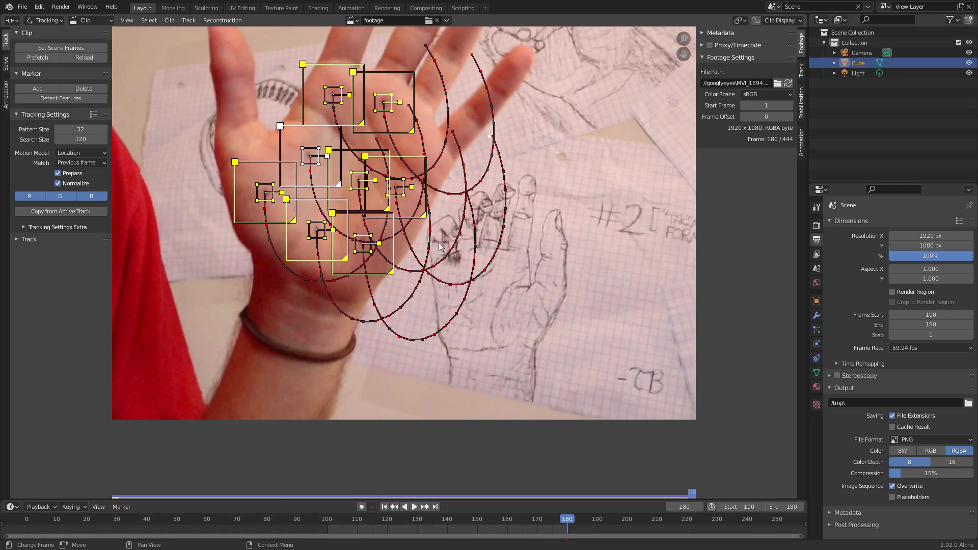
{"action": "key", "text": "alt+a"}
Play back the tracked footage and examine up close how well the markers follow the palm dots
{"action": "key", "text": "space"}
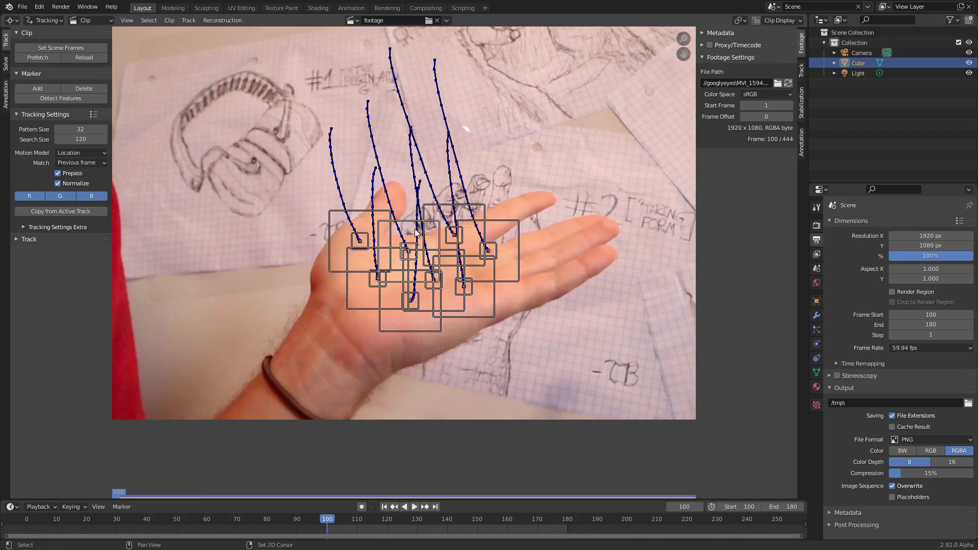
{"action": "key", "text": "space"}
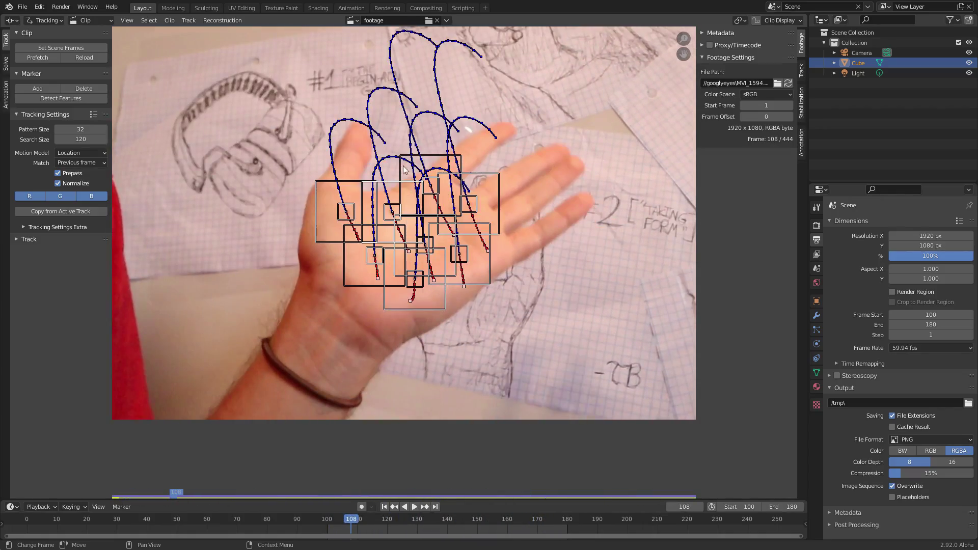
{"action": "scroll", "coordinate": [376, 172], "scroll_direction": "up", "scroll_amount": 1}
{"action": "scroll", "coordinate": [376, 172], "scroll_direction": "up", "scroll_amount": 1}
{"action": "key", "text": "space"}
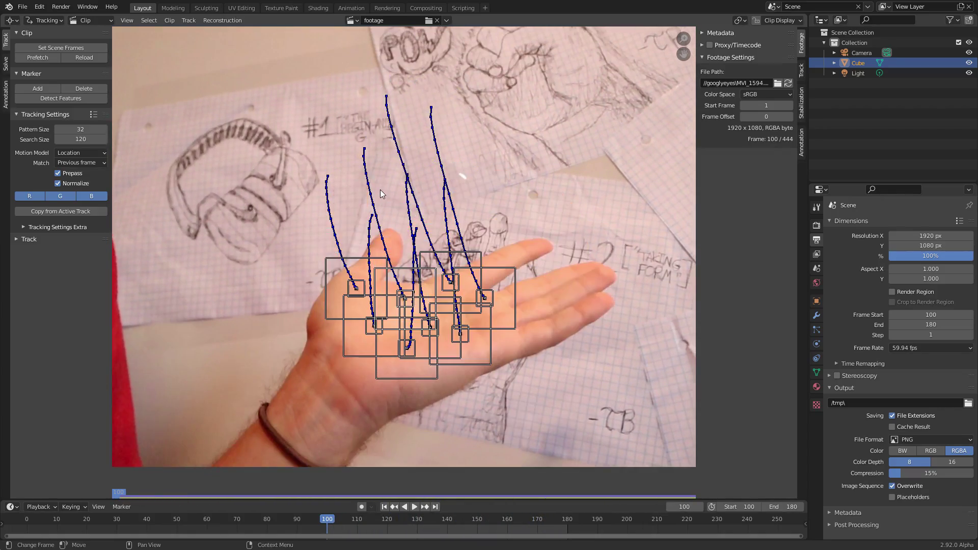
{"action": "scroll", "coordinate": [380, 189], "scroll_direction": "down", "scroll_amount": 2}
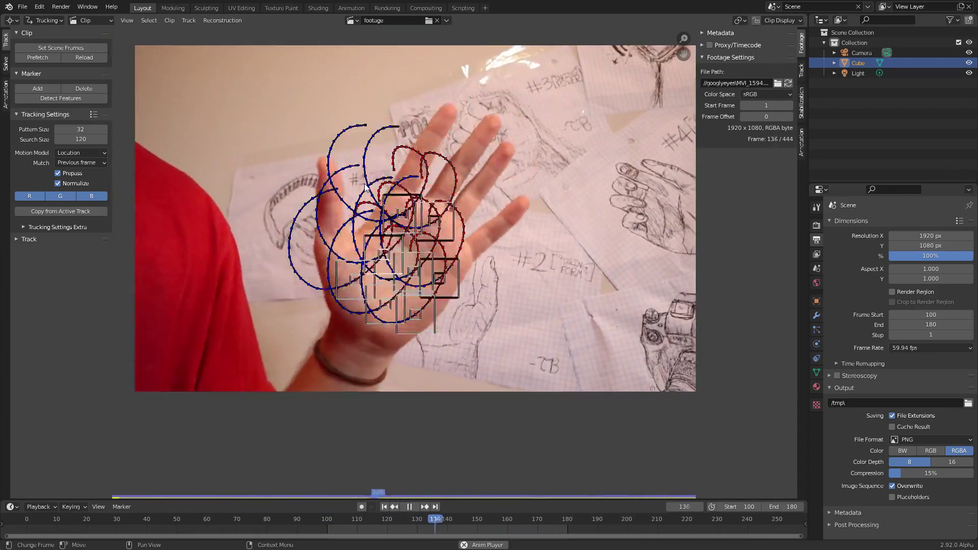
{"action": "key", "text": "space"}
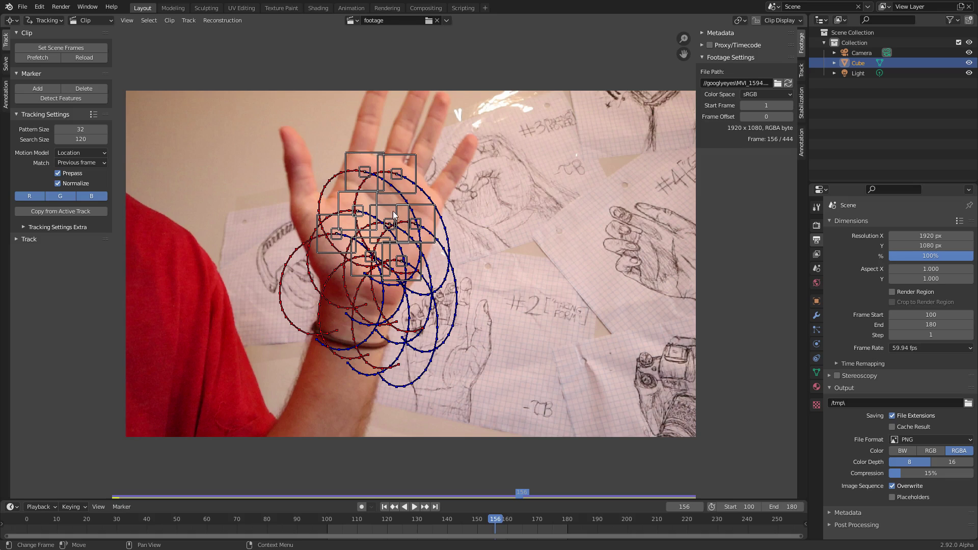
{"action": "scroll", "coordinate": [396, 216], "scroll_direction": "up", "scroll_amount": 2}
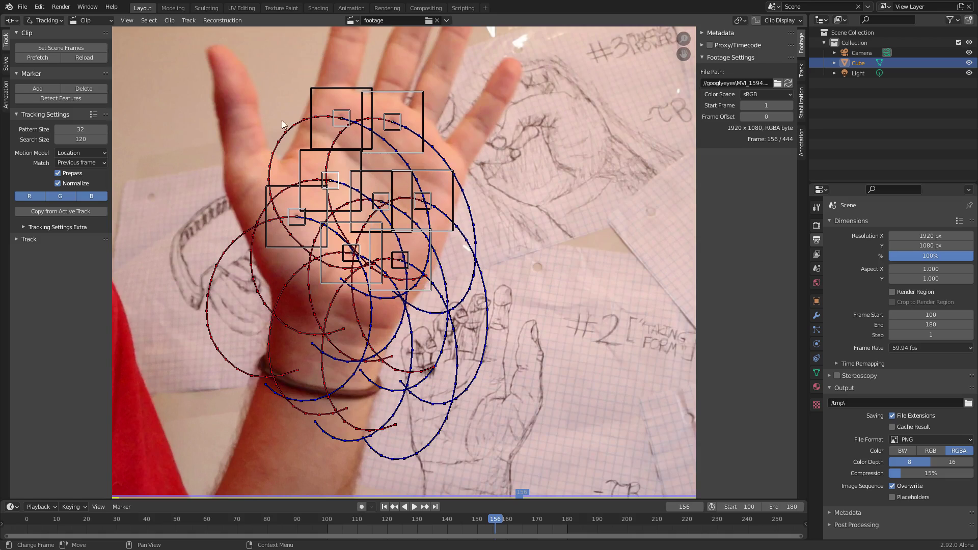
{"action": "scroll", "coordinate": [395, 226], "scroll_direction": "up", "scroll_amount": 3}
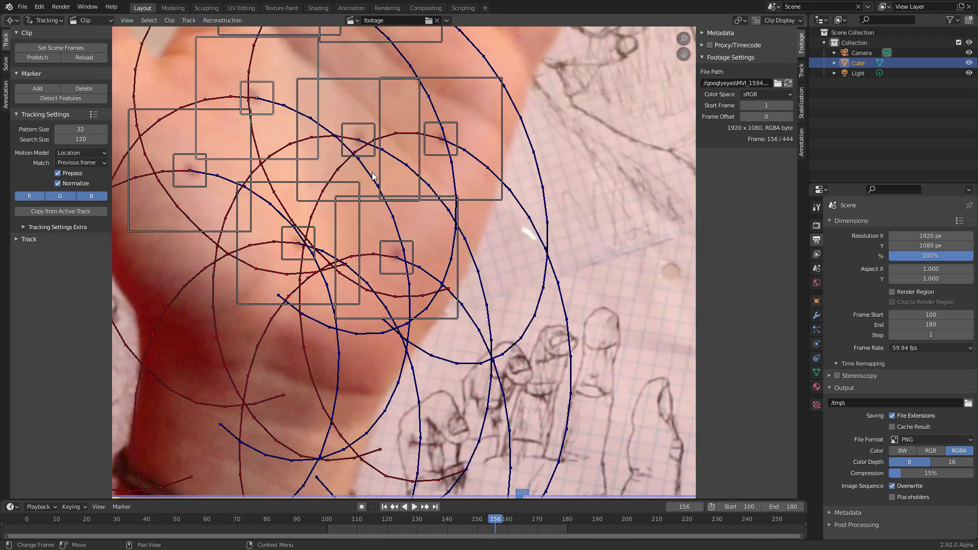
{"action": "middle_click_drag", "start_coordinate": [325, 29], "coordinate": [346, 116]}
{"action": "scroll", "coordinate": [399, 186], "scroll_direction": "down", "scroll_amount": 5}
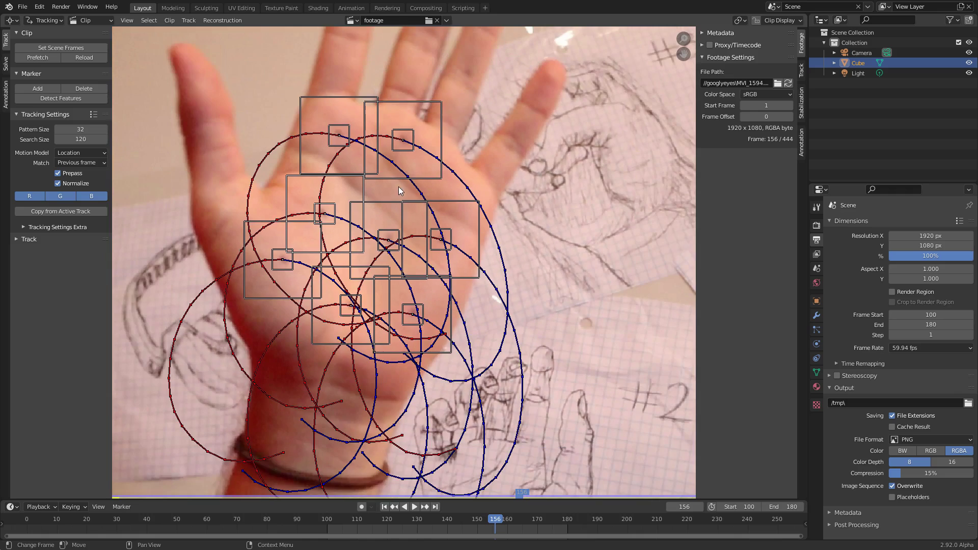
{"action": "key", "text": "shift+Left"}
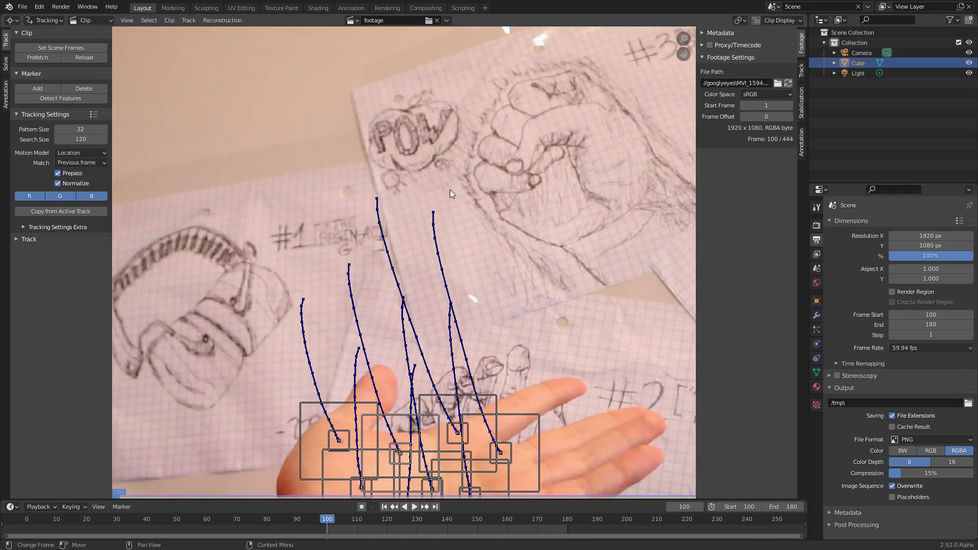
{"action": "scroll", "coordinate": [451, 190], "scroll_direction": "down", "scroll_amount": 3}
{"action": "scroll", "coordinate": [357, 305], "scroll_direction": "up", "scroll_amount": 3}
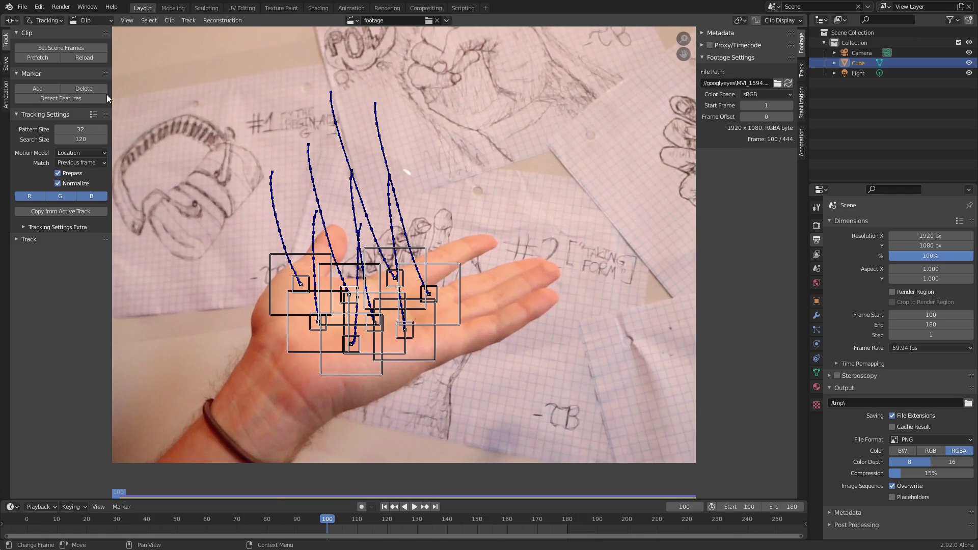
Switch the clip editor to Mask mode and create a new mask named "dots" at frame 129
{"action": "left_click", "coordinate": [50, 18]}
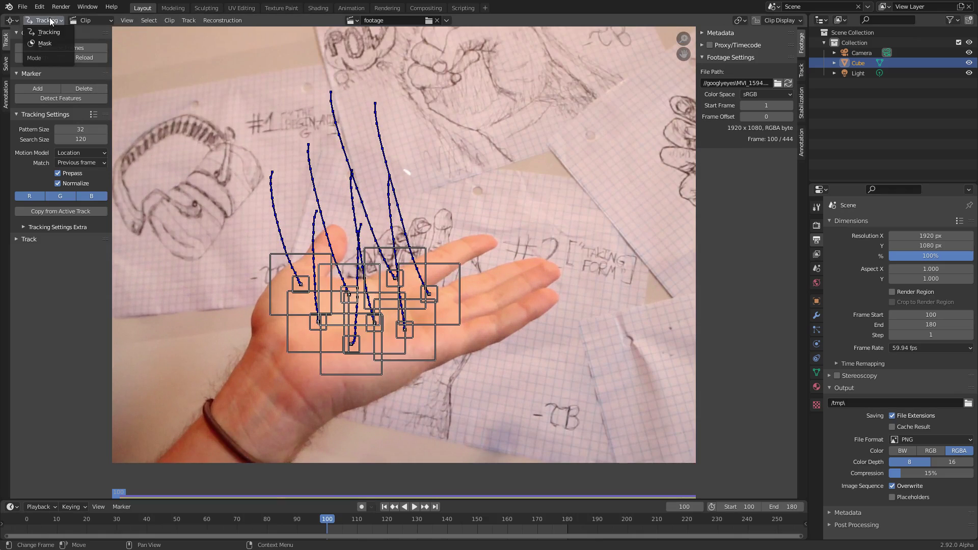
{"action": "left_click", "coordinate": [50, 44]}
{"action": "key", "text": "space"}
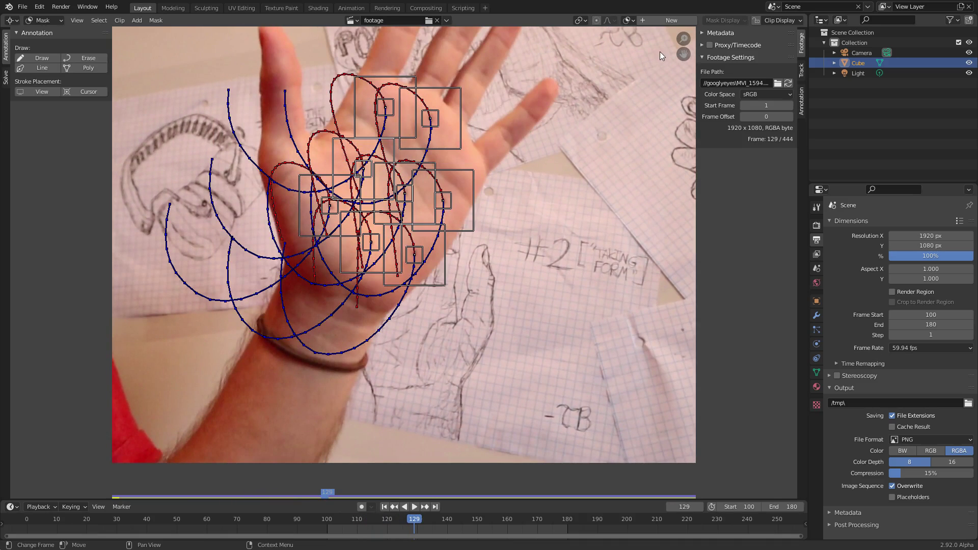
{"action": "left_click", "coordinate": [673, 20]}
{"action": "left_click", "coordinate": [648, 18]}
{"action": "type", "text": "d"}
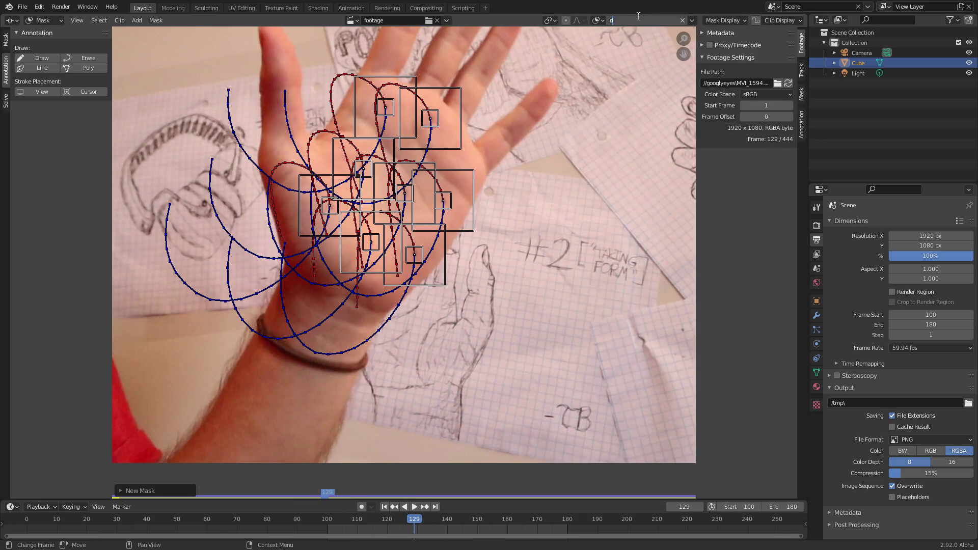
{"action": "type", "text": "ots"}
{"action": "key", "text": "Return"}
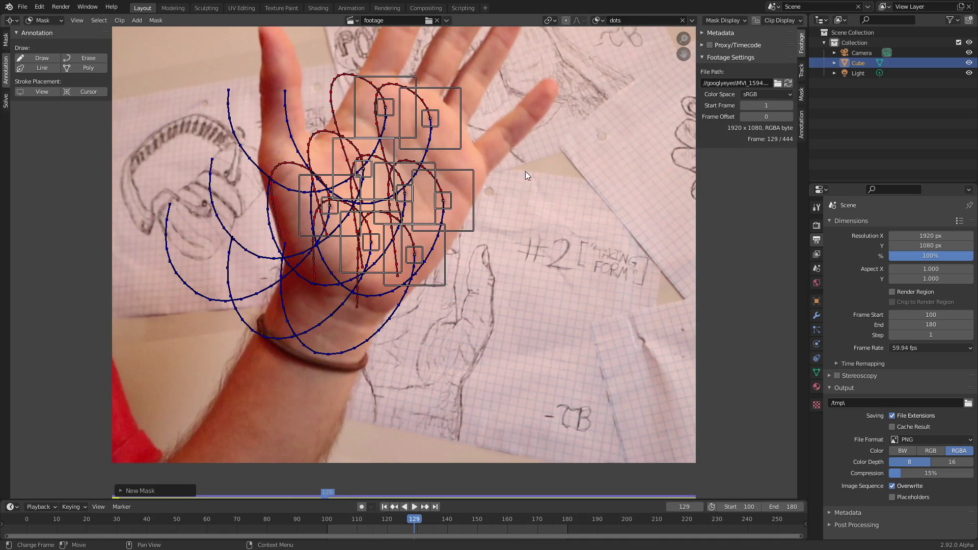
{"action": "left_click", "coordinate": [534, 188], "text": "ctrl"}
{"action": "left_click", "coordinate": [535, 336], "text": "ctrl"}
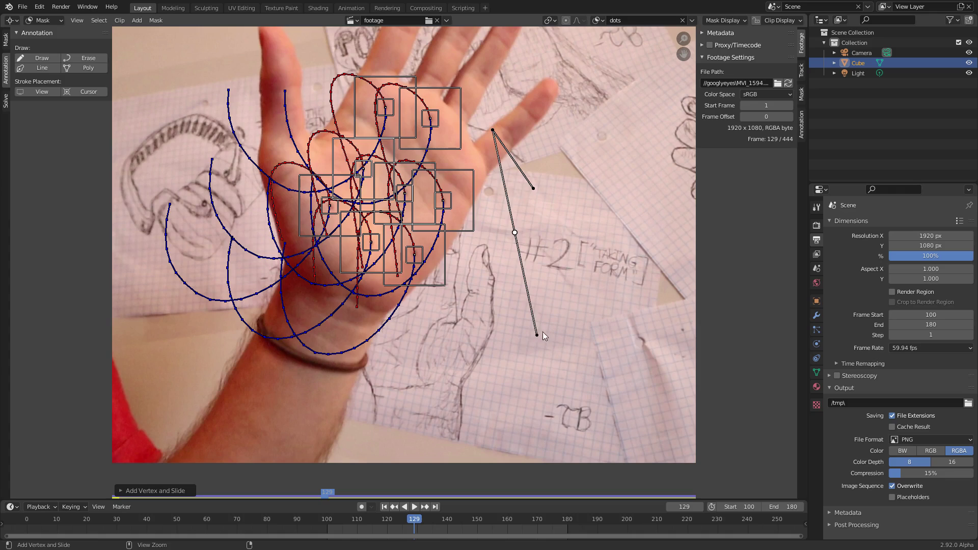
{"action": "key", "text": "ctrl+z"}
{"action": "key", "text": "ctrl+z"}
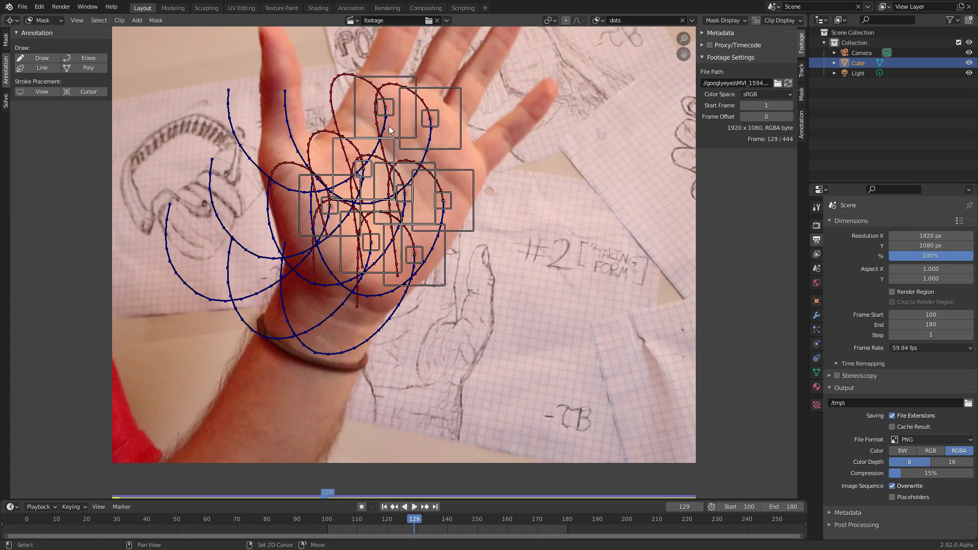
Add a mask circle, shrink it to marker size and place it over the upper palm dot nearer the thumb
{"action": "key", "text": "shift+a"}
{"action": "left_click", "coordinate": [389, 127]}
{"action": "scroll", "coordinate": [286, 250], "scroll_direction": "down", "scroll_amount": 2}
{"action": "key", "text": "g"}
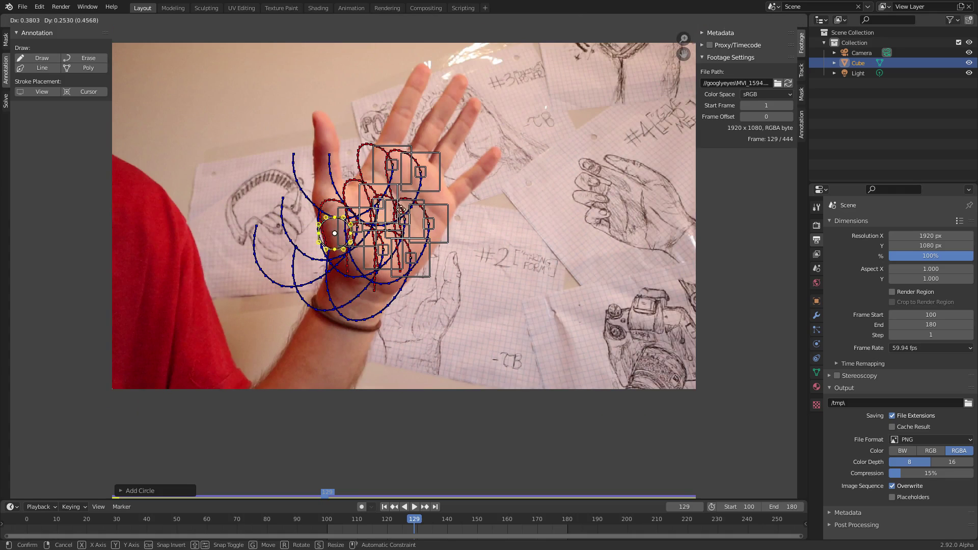
{"action": "left_click", "coordinate": [445, 143]}
{"action": "scroll", "coordinate": [436, 130], "scroll_direction": "up", "scroll_amount": 5}
{"action": "scroll", "coordinate": [405, 263], "scroll_direction": "up", "scroll_amount": 3}
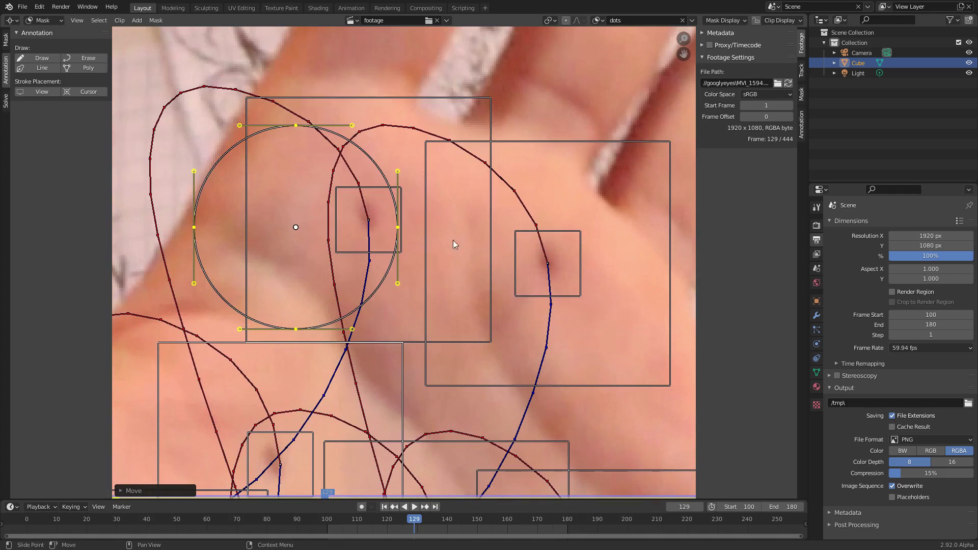
{"action": "key", "text": "s"}
{"action": "left_click", "coordinate": [350, 220]}
{"action": "left_click_drag", "start_coordinate": [296, 228], "coordinate": [364, 213]}
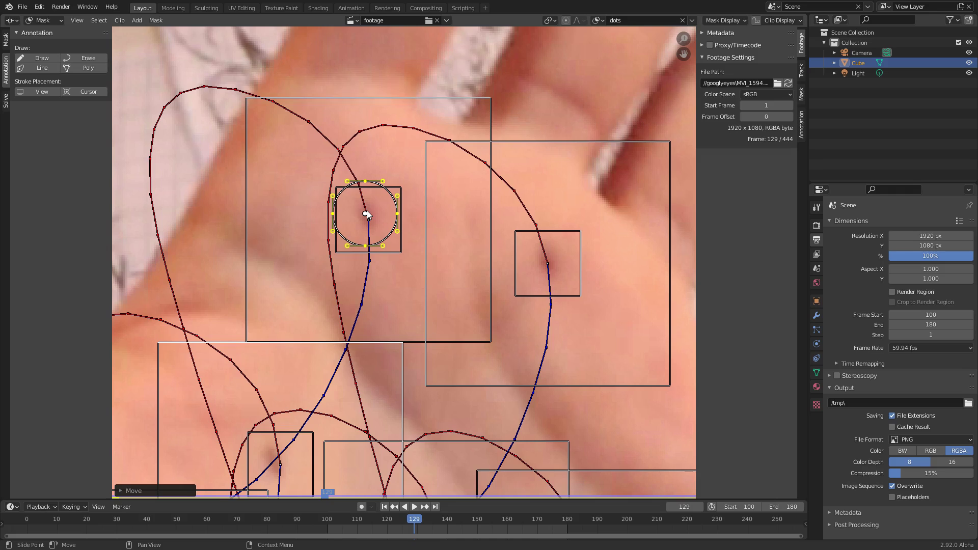
Duplicate the mask circle onto the other upper dot, the outer dot on the little-finger side and the central palm dot
{"action": "key", "text": "shift+d"}
{"action": "left_click", "coordinate": [570, 257]}
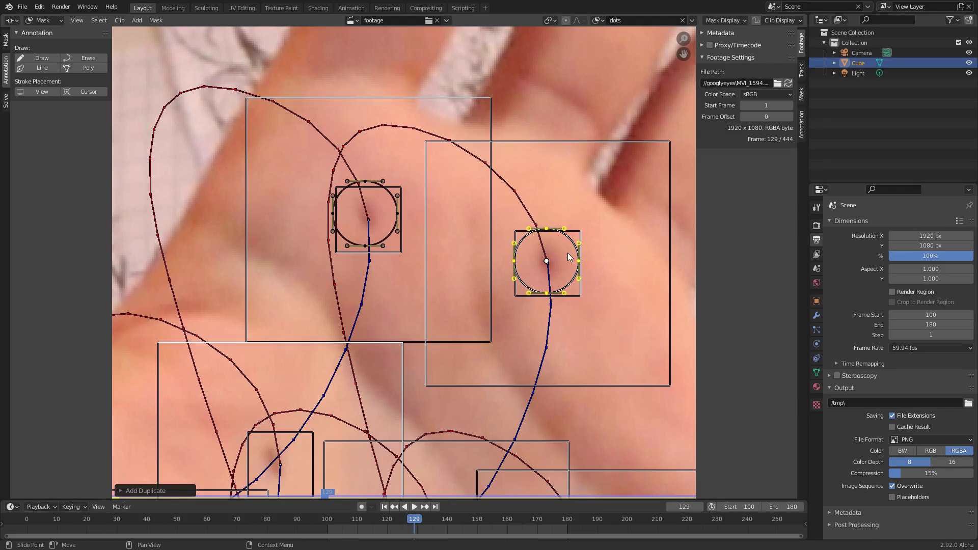
{"action": "scroll", "coordinate": [569, 257], "scroll_direction": "down", "scroll_amount": 3}
{"action": "key", "text": "shift+d"}
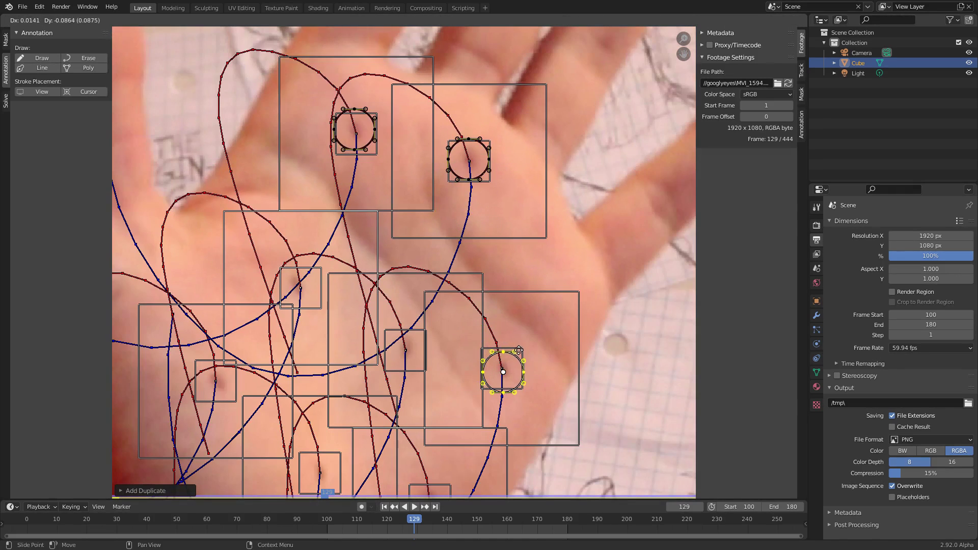
{"action": "left_click", "coordinate": [503, 369]}
{"action": "key", "text": "shift+d"}
{"action": "left_click", "coordinate": [406, 348]}
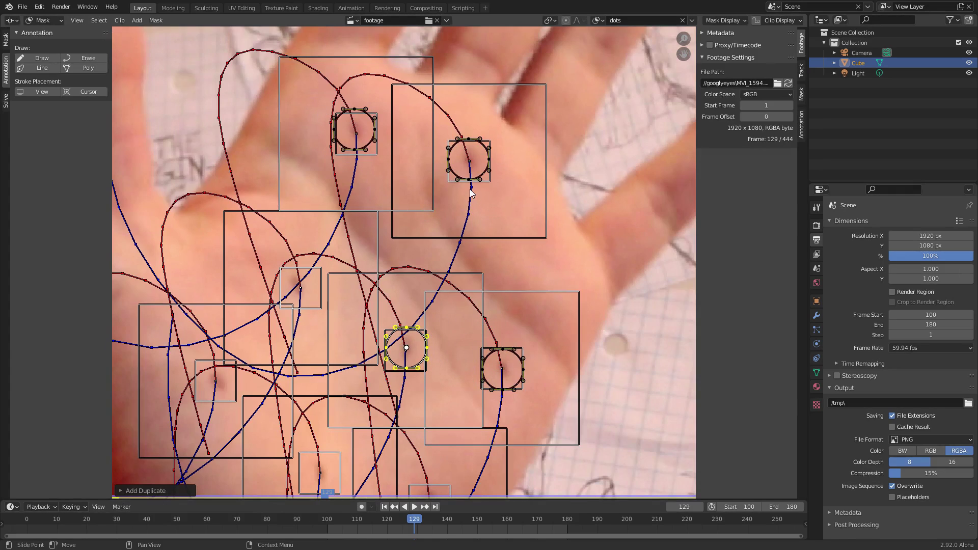
Duplicate the mask circle onto the remaining four dots: the two on the thumb side and the two at the heel of the palm
{"action": "scroll", "coordinate": [405, 265], "scroll_direction": "up", "scroll_amount": 1}
{"action": "key", "text": "shift+d"}
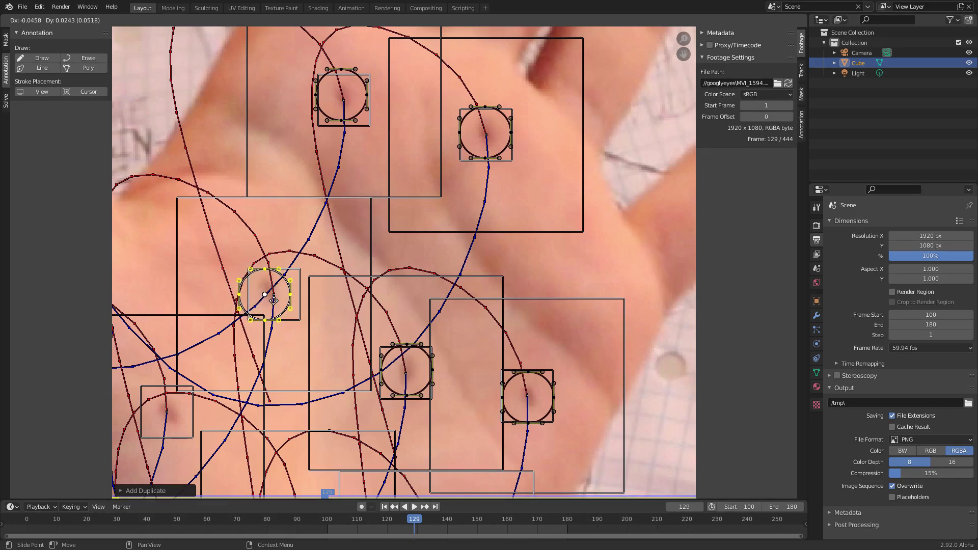
{"action": "left_click", "coordinate": [278, 304]}
{"action": "middle_click_drag", "start_coordinate": [282, 302], "coordinate": [403, 225]}
{"action": "key", "text": "shift+d"}
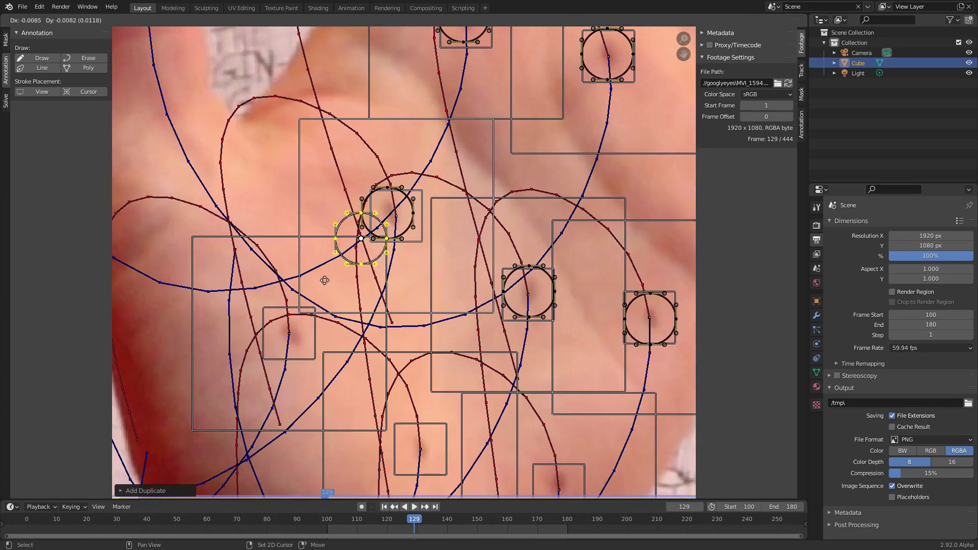
{"action": "left_click", "coordinate": [290, 344]}
{"action": "middle_click_drag", "start_coordinate": [363, 362], "coordinate": [298, 245]}
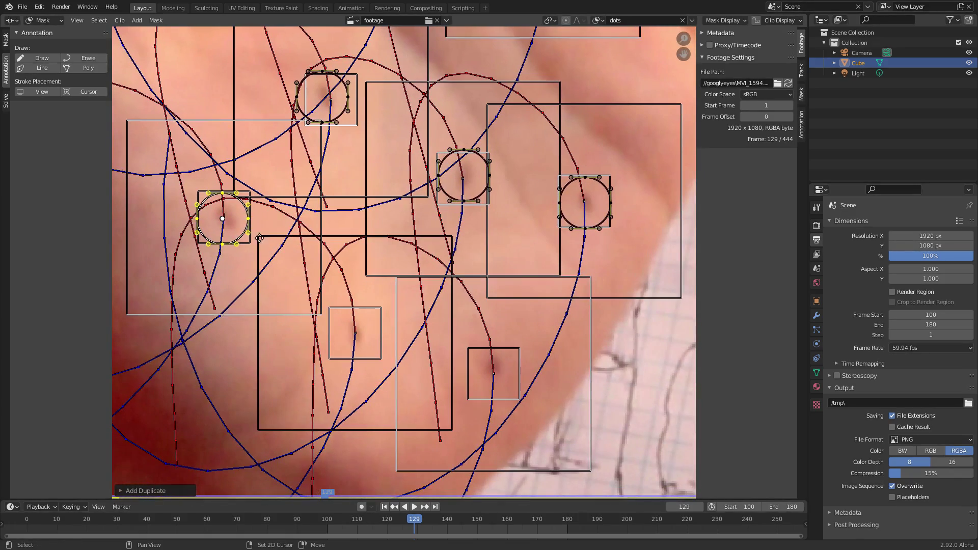
{"action": "key", "text": "shift+d"}
{"action": "left_click", "coordinate": [391, 353]}
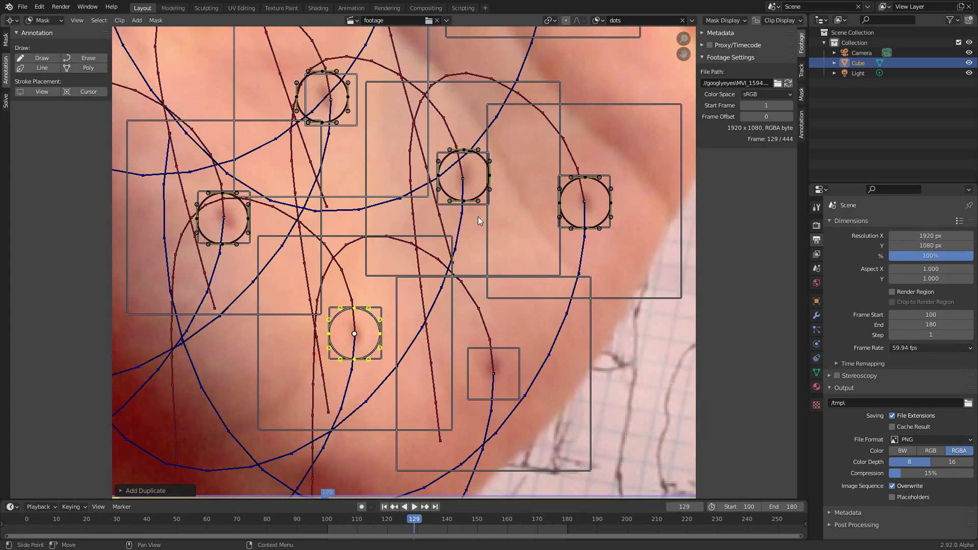
{"action": "key", "text": "shift+d"}
{"action": "left_click", "coordinate": [498, 341]}
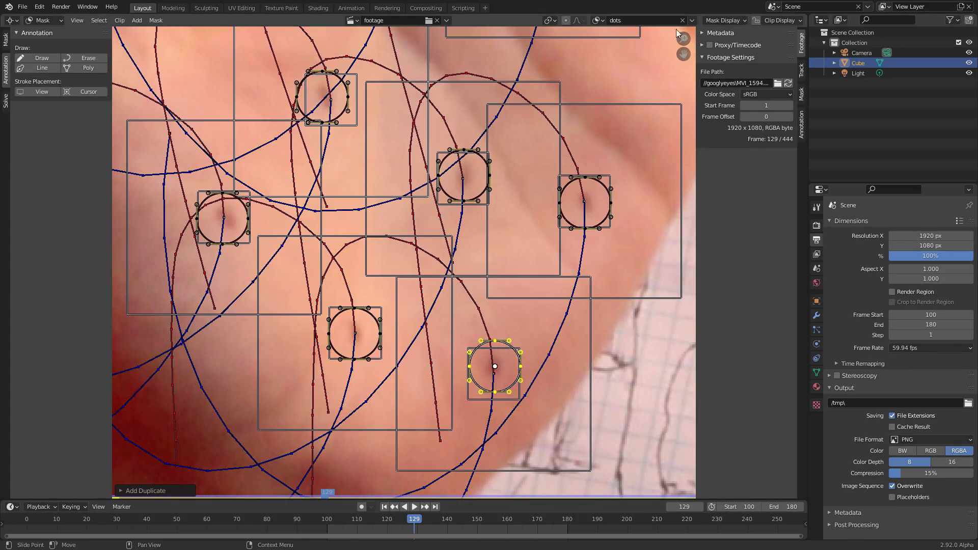
Play the footage around frame 129 to check whether the mask circles move with the palm dots
{"action": "scroll", "coordinate": [439, 270], "scroll_direction": "down", "scroll_amount": 5}
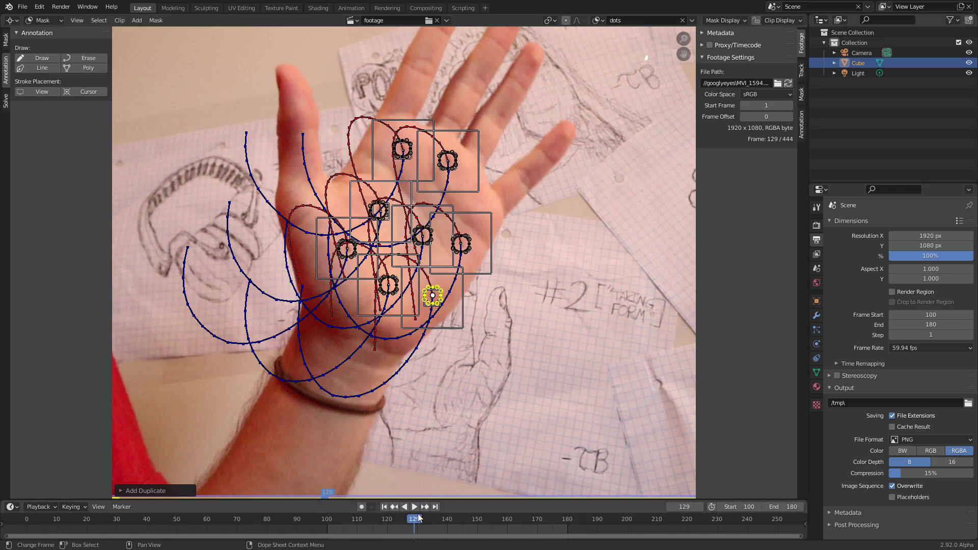
{"action": "scroll", "coordinate": [384, 155], "scroll_direction": "up", "scroll_amount": 1}
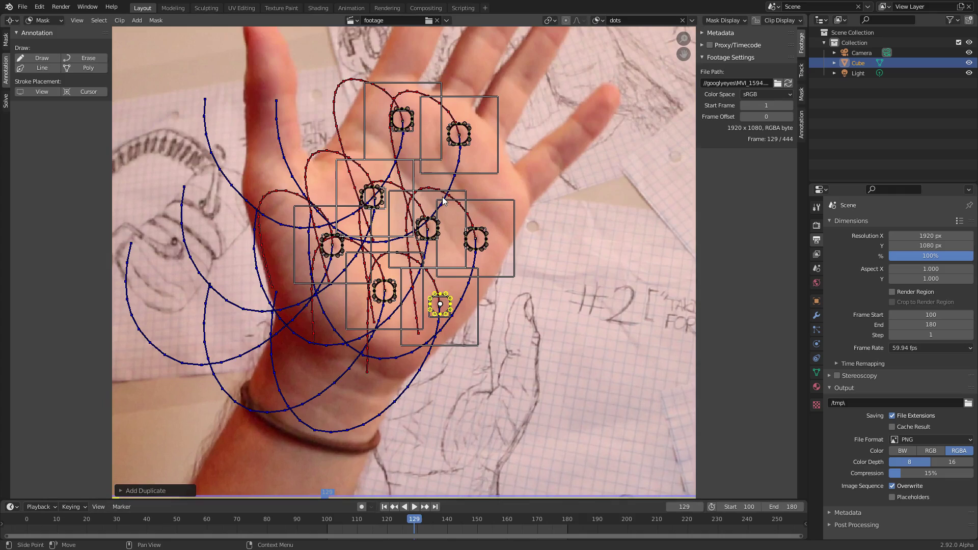
{"action": "key", "text": "space"}
{"action": "left_click", "coordinate": [414, 519]}
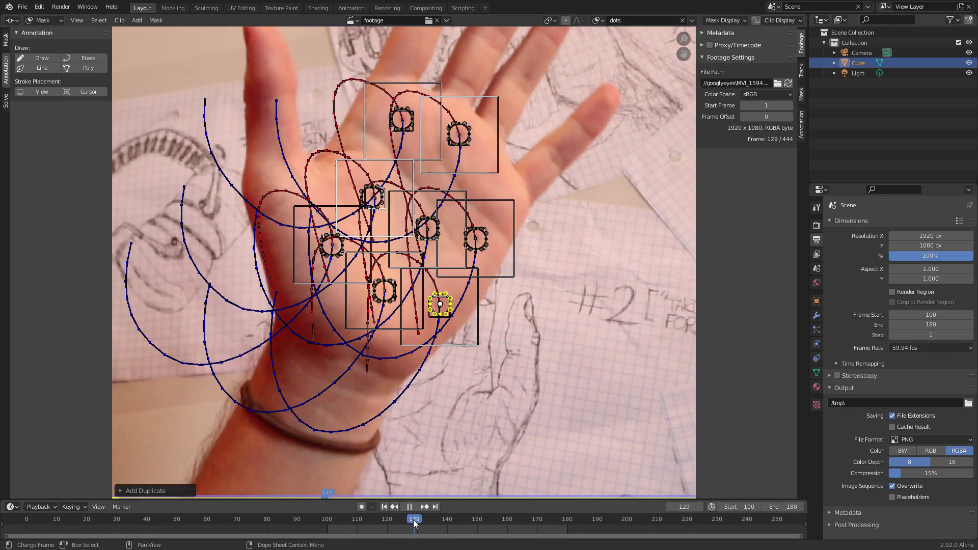
{"action": "key", "text": "space"}
Select only the mask circle on the lowest dot on the little-finger side and show its mask properties
{"action": "scroll", "coordinate": [496, 332], "scroll_direction": "up", "scroll_amount": 5}
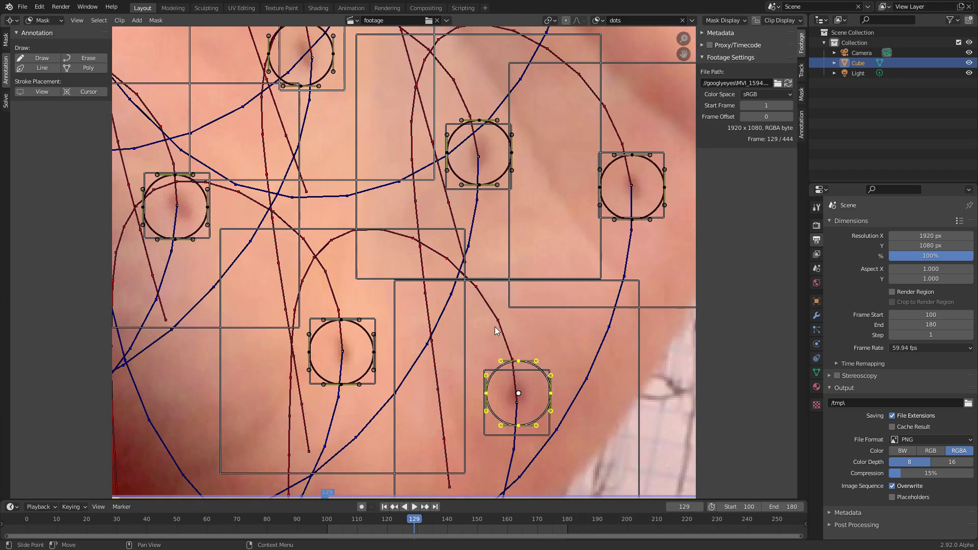
{"action": "key", "text": "alt+a"}
{"action": "middle_click_drag", "start_coordinate": [594, 360], "coordinate": [455, 240]}
{"action": "scroll", "coordinate": [382, 218], "scroll_direction": "up", "scroll_amount": 2}
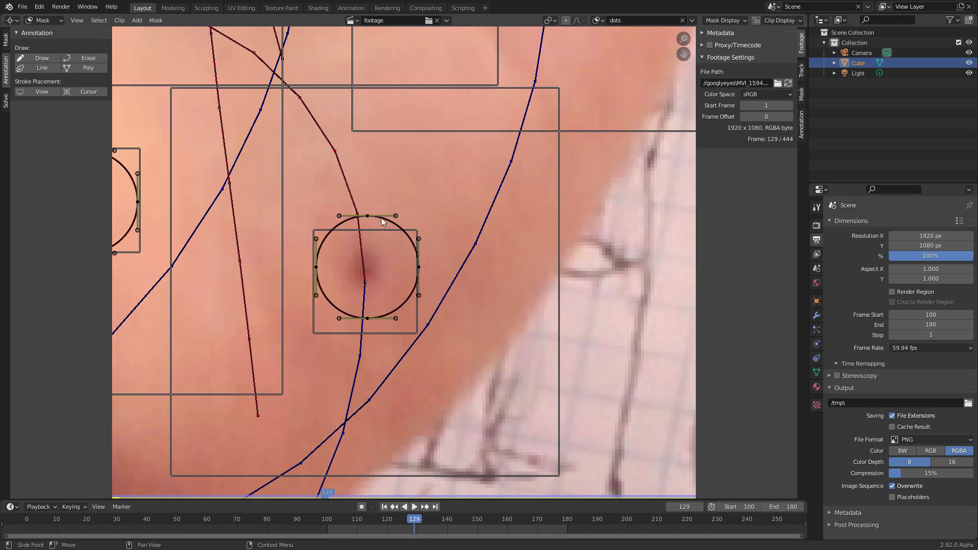
{"action": "left_click", "coordinate": [368, 216]}
{"action": "scroll", "coordinate": [400, 244], "scroll_direction": "up", "scroll_amount": 1}
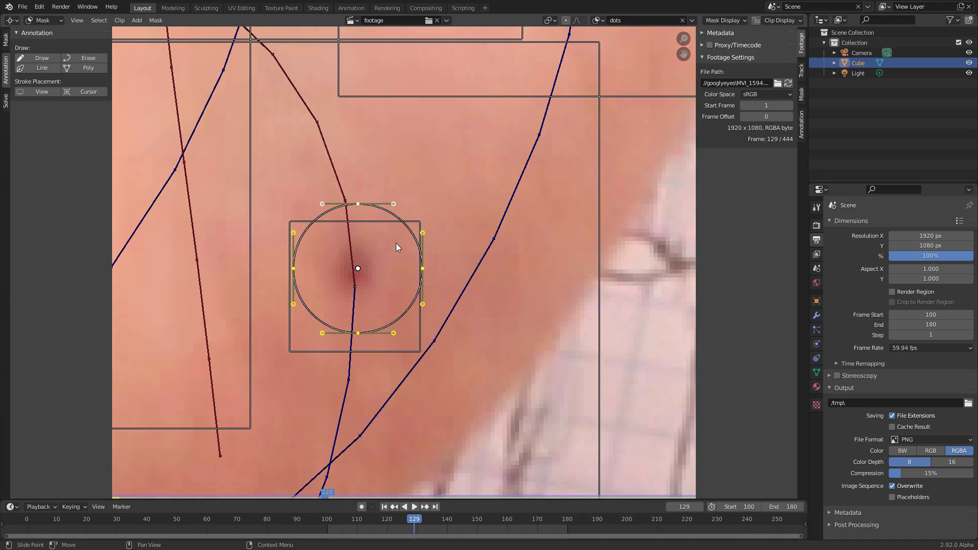
{"action": "left_click", "coordinate": [800, 94]}
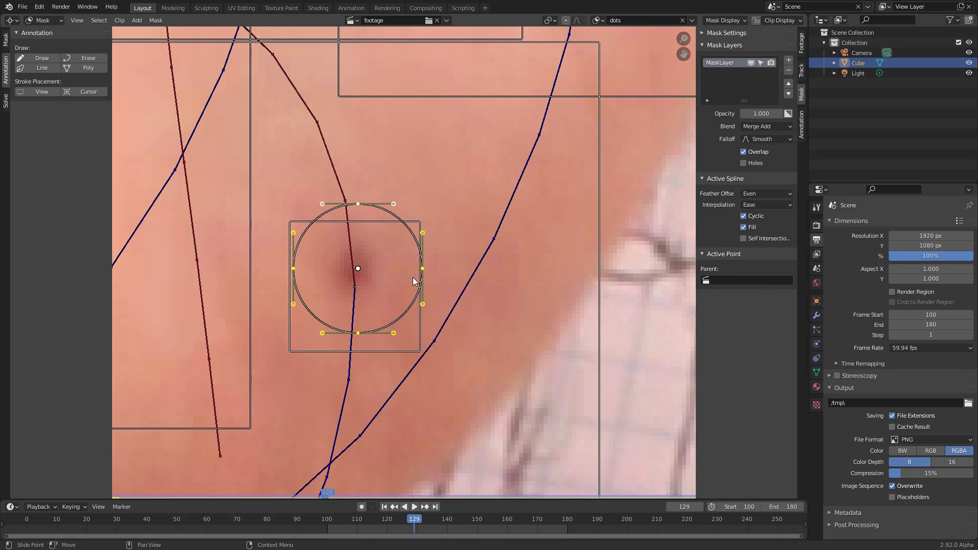
{"action": "left_click", "coordinate": [746, 281]}
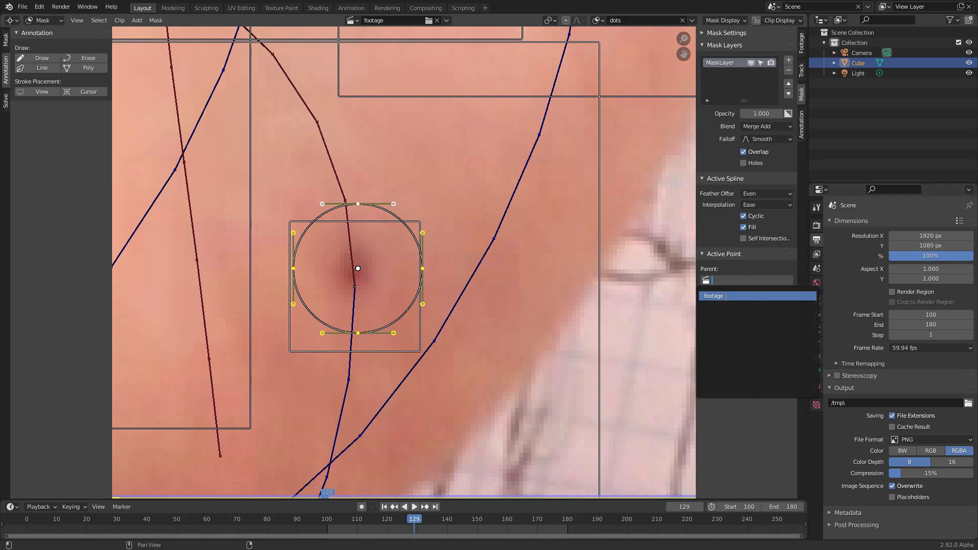
{"action": "left_click", "coordinate": [726, 296]}
{"action": "left_click", "coordinate": [764, 304]}
{"action": "left_click", "coordinate": [754, 319]}
{"action": "left_click", "coordinate": [760, 316]}
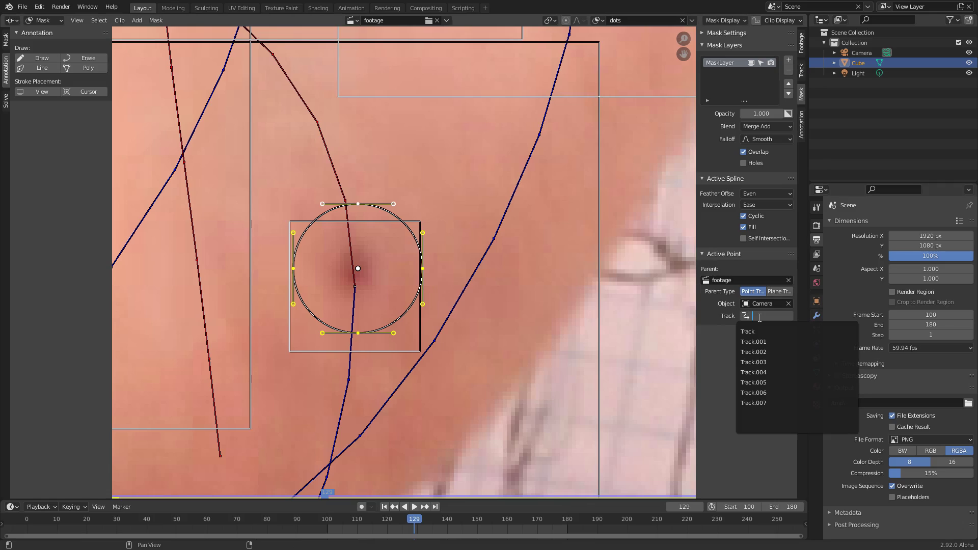
{"action": "left_click", "coordinate": [789, 280]}
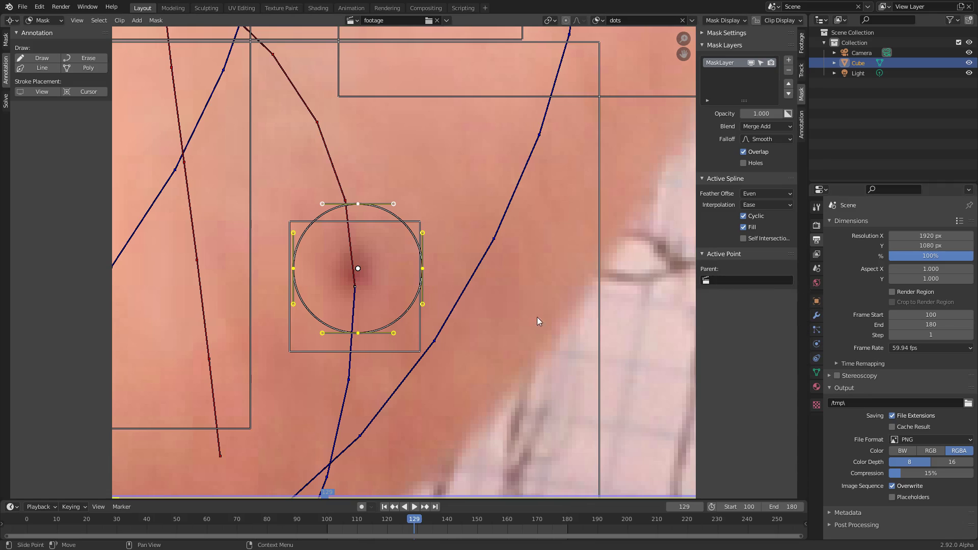
Parent the selected circle on the lowest dot to its own tracking marker, Track.002
{"action": "key", "text": "ctrl+z"}
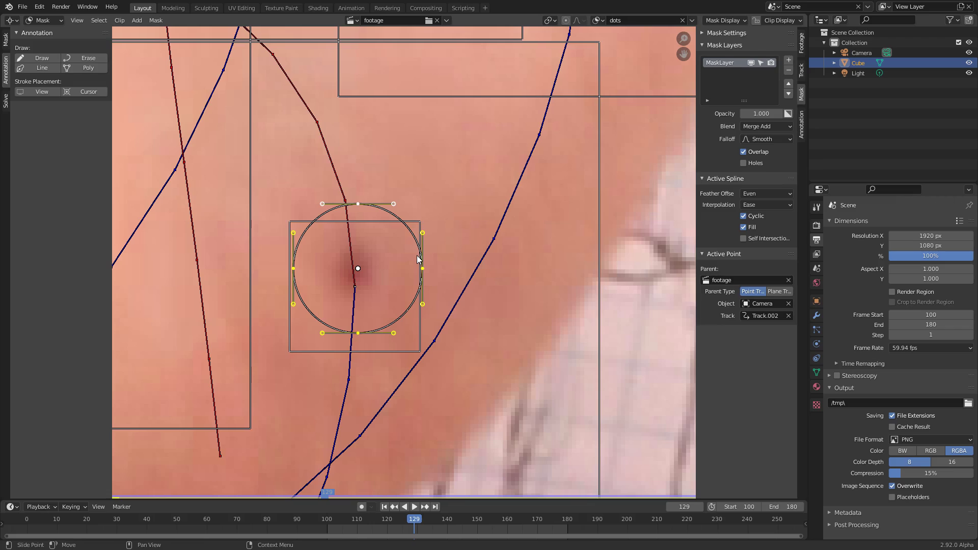
{"action": "scroll", "coordinate": [353, 219], "scroll_direction": "down", "scroll_amount": 3}
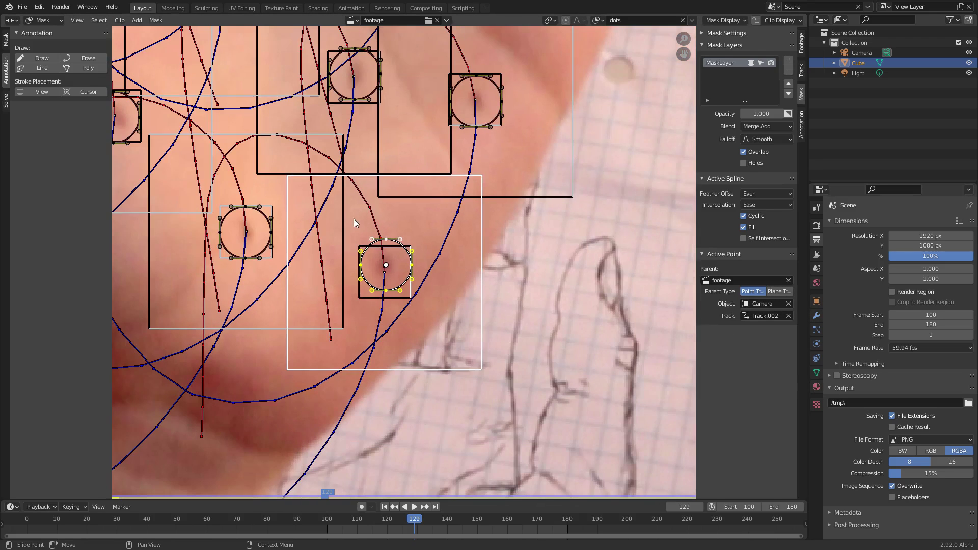
{"action": "scroll", "coordinate": [353, 219], "scroll_direction": "up", "scroll_amount": 1}
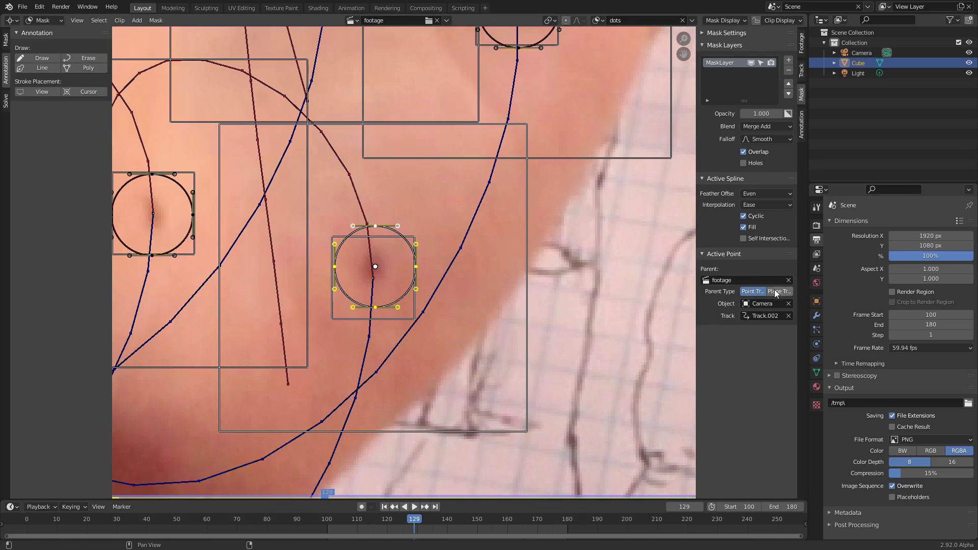
Parent the mask circle on the neighbouring lower dot, toward the thumb, to marker Track.001
{"action": "middle_click_drag", "start_coordinate": [268, 202], "coordinate": [402, 224]}
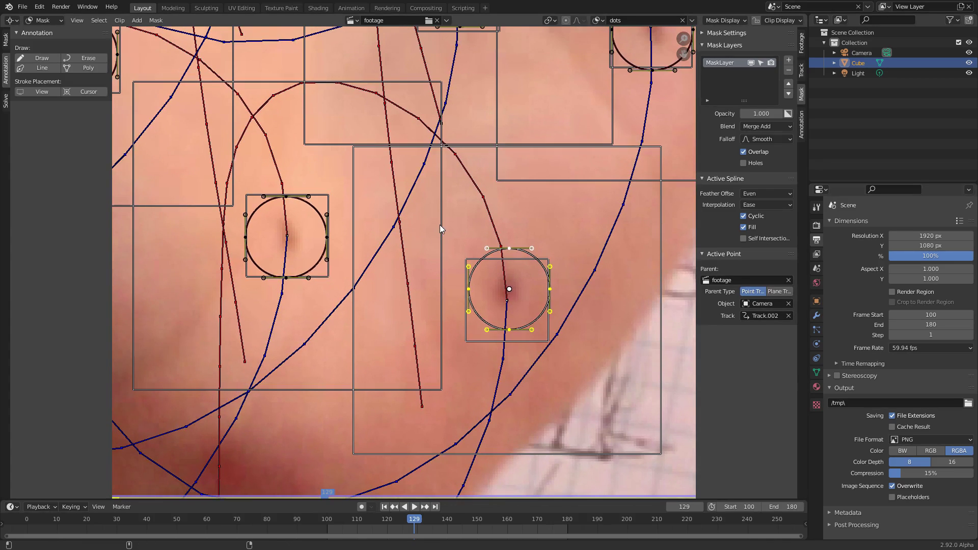
{"action": "left_click", "coordinate": [431, 243]}
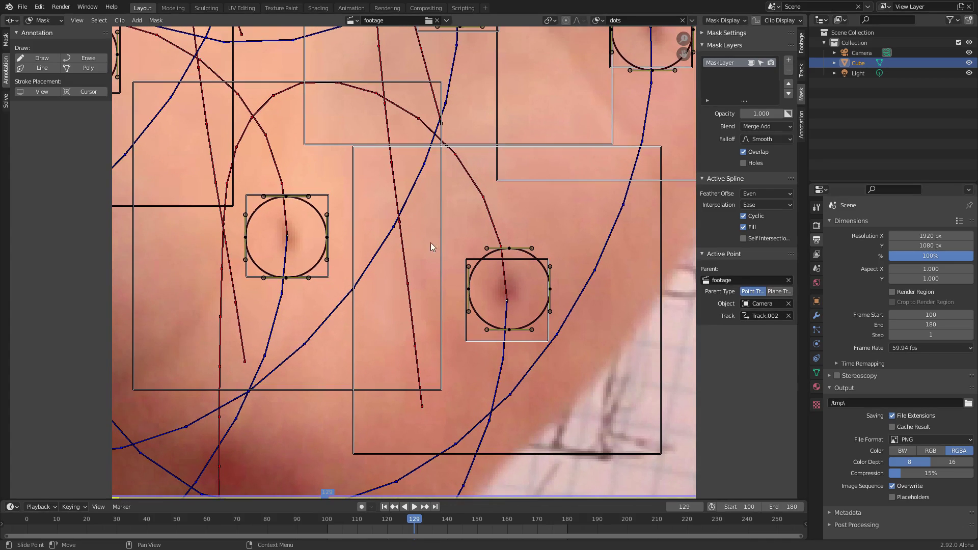
{"action": "left_click", "coordinate": [287, 200]}
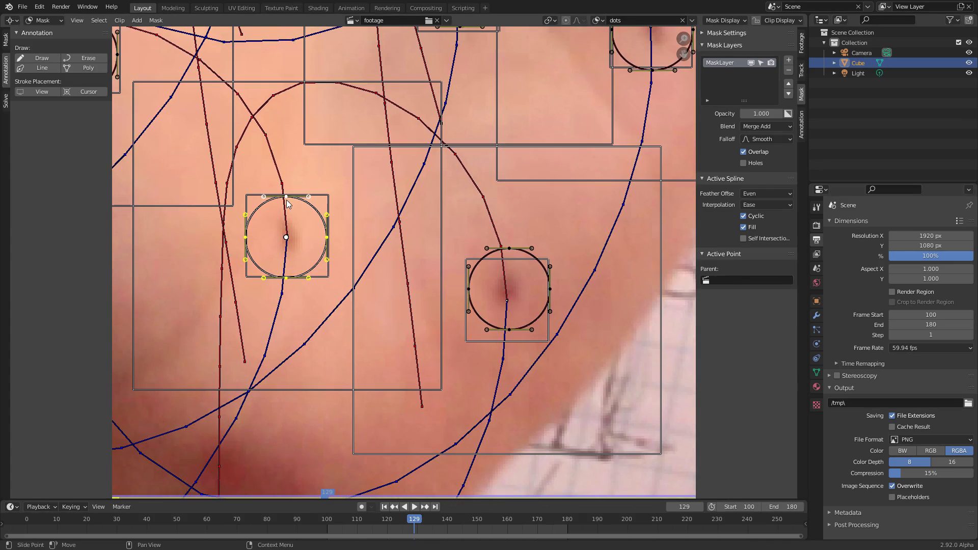
{"action": "left_click", "coordinate": [286, 237], "text": "shift"}
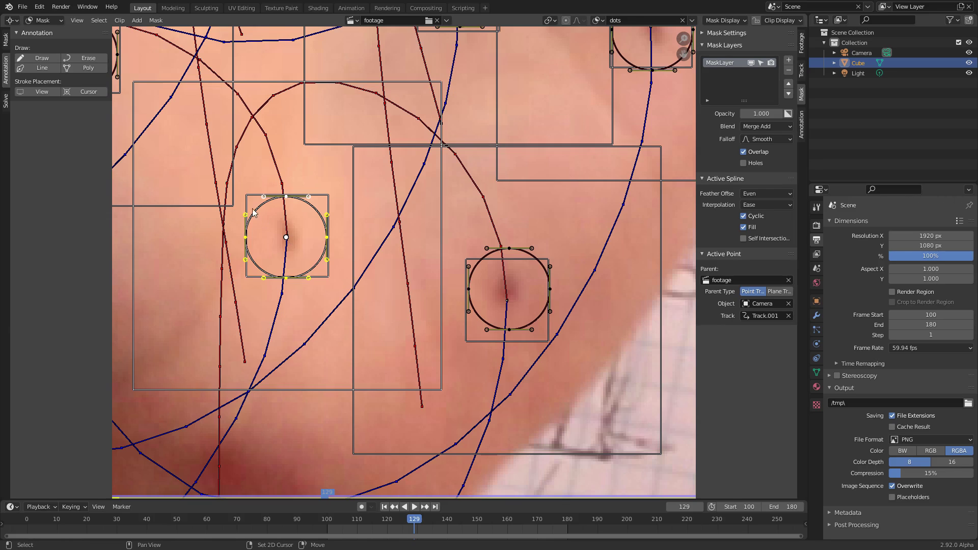
Parent the mask circle on the dot at the base of the thumb to the marker named Track
{"action": "middle_click_drag", "start_coordinate": [254, 213], "coordinate": [418, 249]}
{"action": "key", "text": "alt+a"}
{"action": "middle_click_drag", "start_coordinate": [292, 107], "coordinate": [427, 214]}
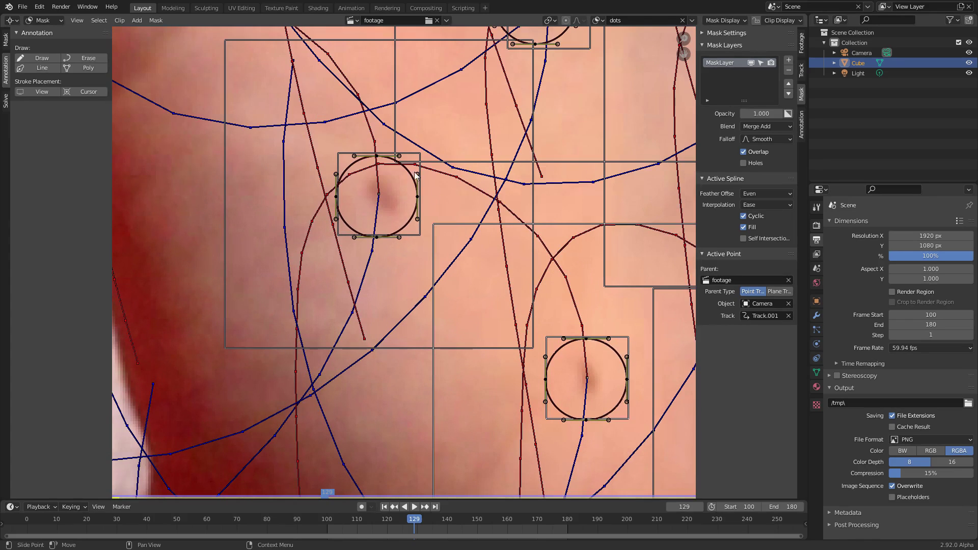
{"action": "middle_click_drag", "start_coordinate": [416, 175], "coordinate": [431, 233]}
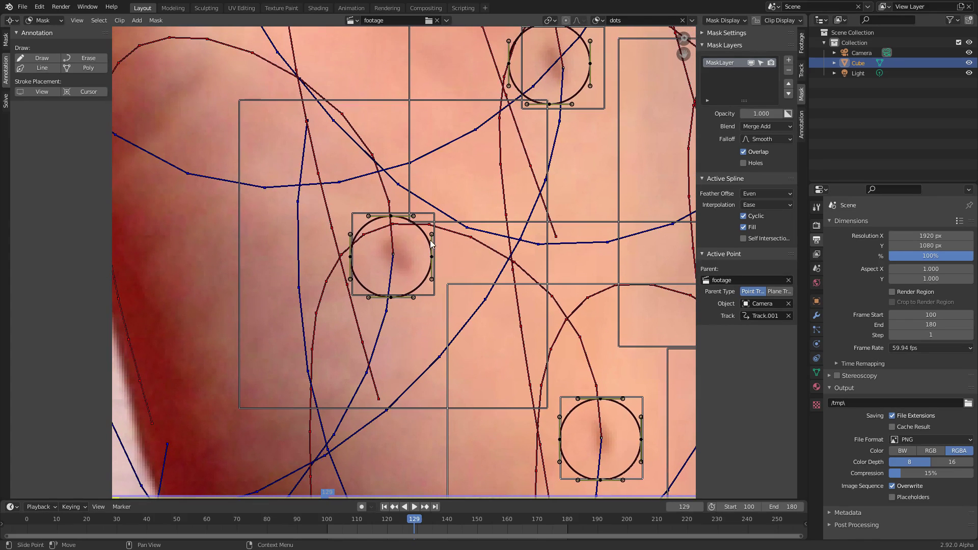
{"action": "left_click", "coordinate": [392, 256]}
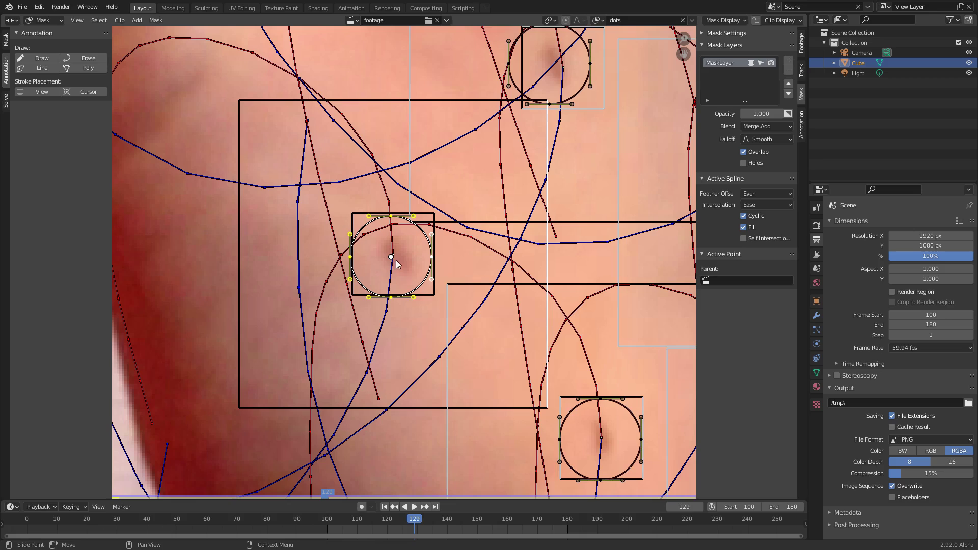
{"action": "key", "text": "ctrl+p"}
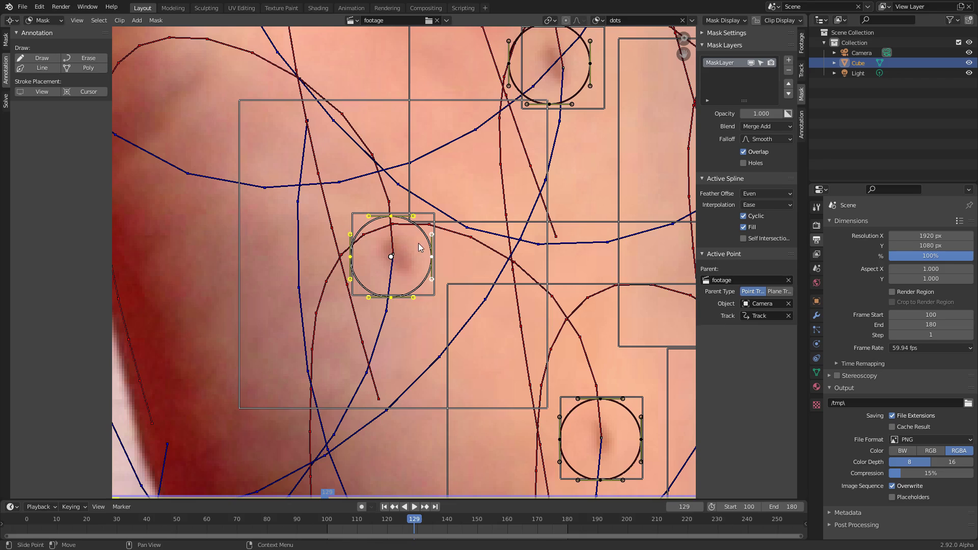
Parent the circles on the outer little-finger-side dot and the central palm dot to their respective tracking markers
{"action": "scroll", "coordinate": [400, 256], "scroll_direction": "down", "scroll_amount": 5}
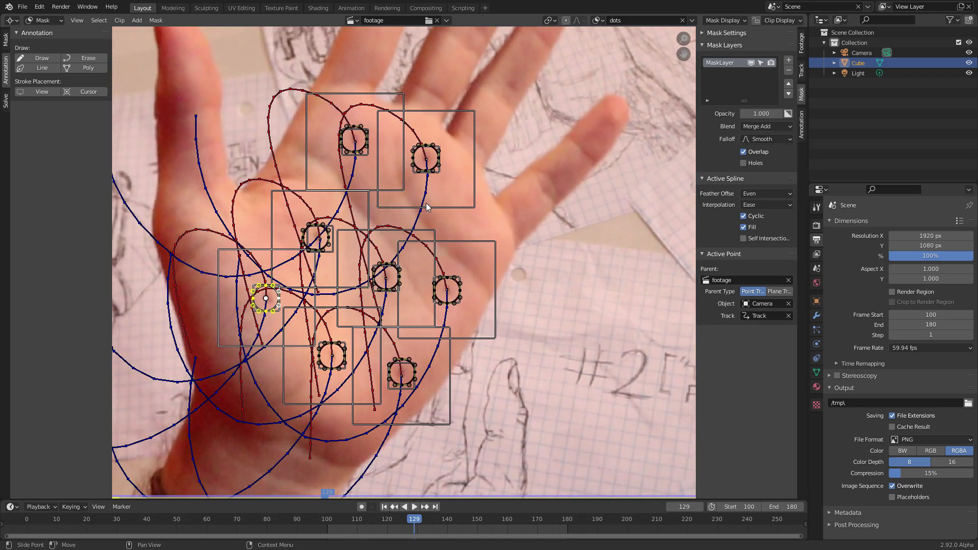
{"action": "scroll", "coordinate": [463, 248], "scroll_direction": "up", "scroll_amount": 1}
{"action": "scroll", "coordinate": [484, 299], "scroll_direction": "up", "scroll_amount": 6}
{"action": "key", "text": "l"}
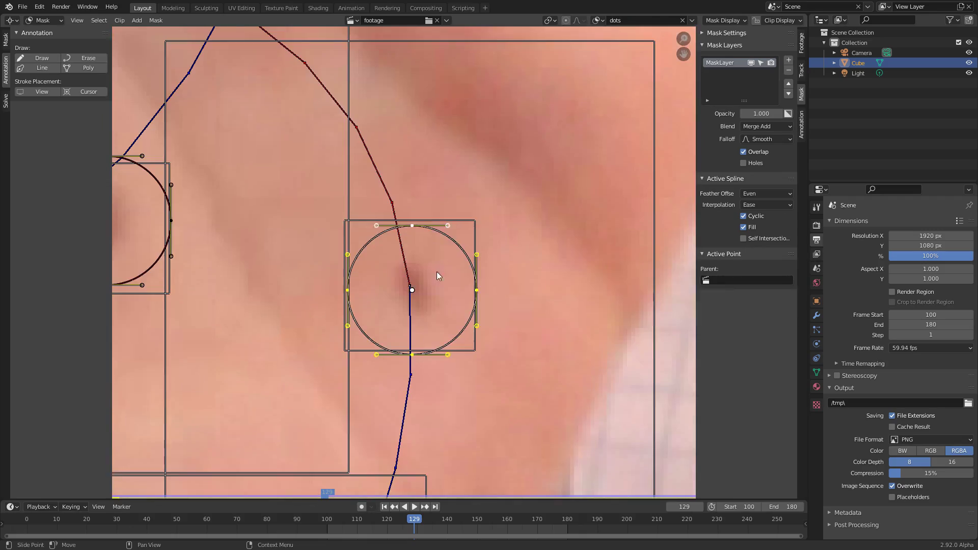
{"action": "key", "text": "ctrl+p"}
{"action": "middle_click_drag", "start_coordinate": [437, 271], "coordinate": [555, 277]}
{"action": "key", "text": "l"}
{"action": "key", "text": "ctrl+p"}
Parent the mask circle on the upper dot nearer the little finger to marker Track.005
{"action": "scroll", "coordinate": [474, 122], "scroll_direction": "down", "scroll_amount": 2}
{"action": "middle_click_drag", "start_coordinate": [474, 123], "coordinate": [403, 246]}
{"action": "scroll", "coordinate": [401, 362], "scroll_direction": "down", "scroll_amount": 5}
{"action": "key", "text": "l"}
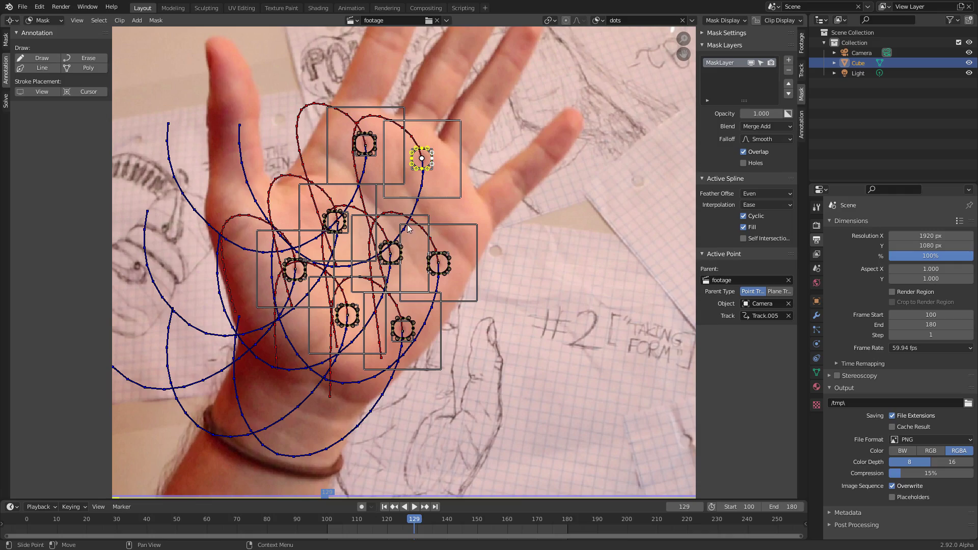
Play back the footage to check that the mask circles follow the palm dots
{"action": "key", "text": "space"}
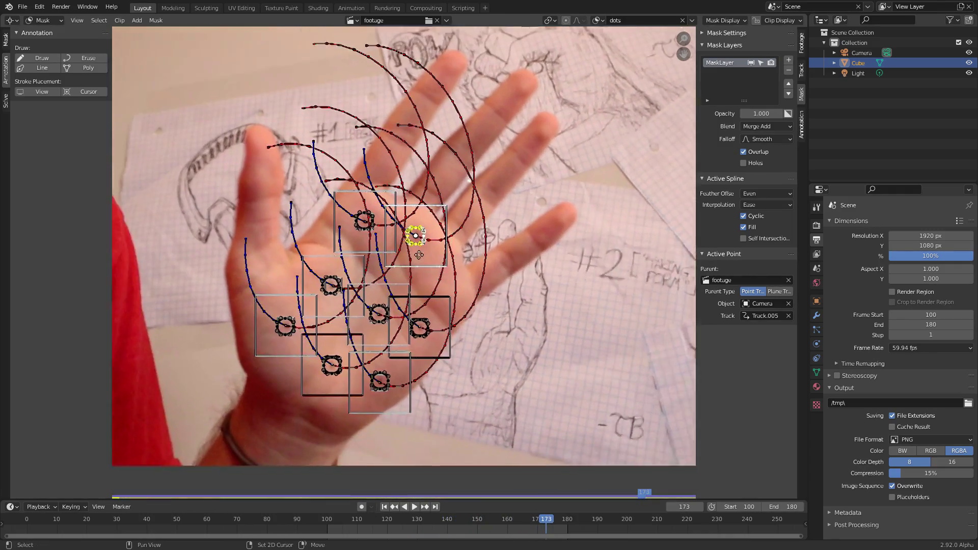
{"action": "middle_click_drag", "start_coordinate": [418, 254], "coordinate": [452, 242]}
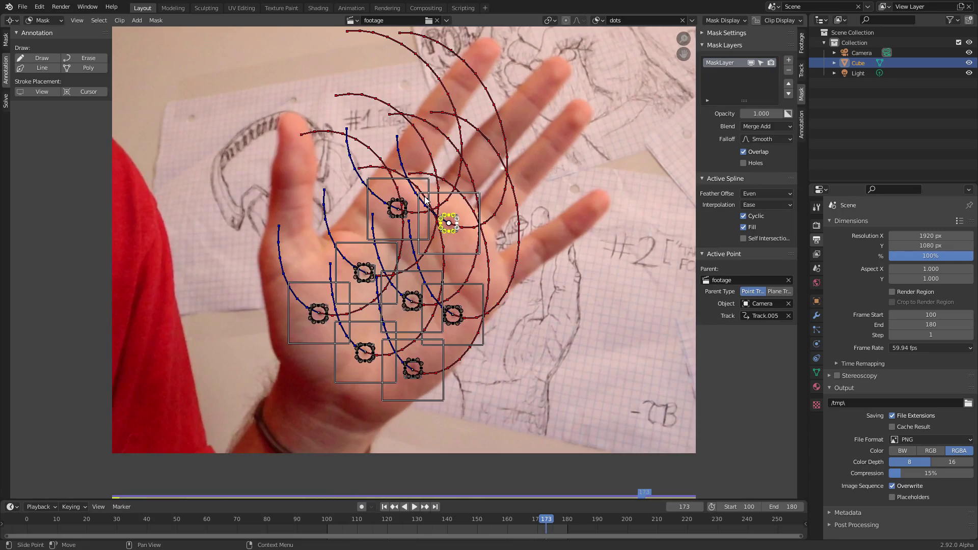
{"action": "key", "text": "space"}
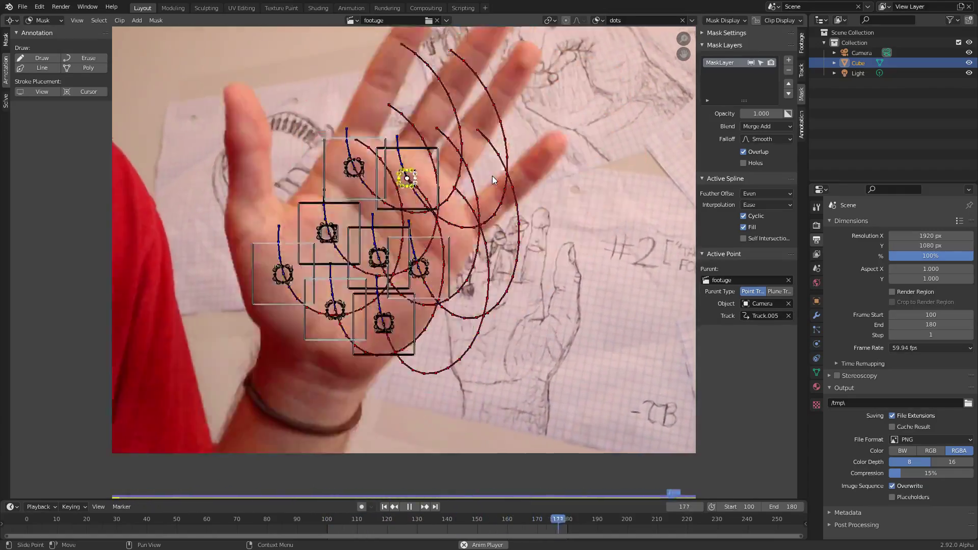
{"action": "key", "text": "space"}
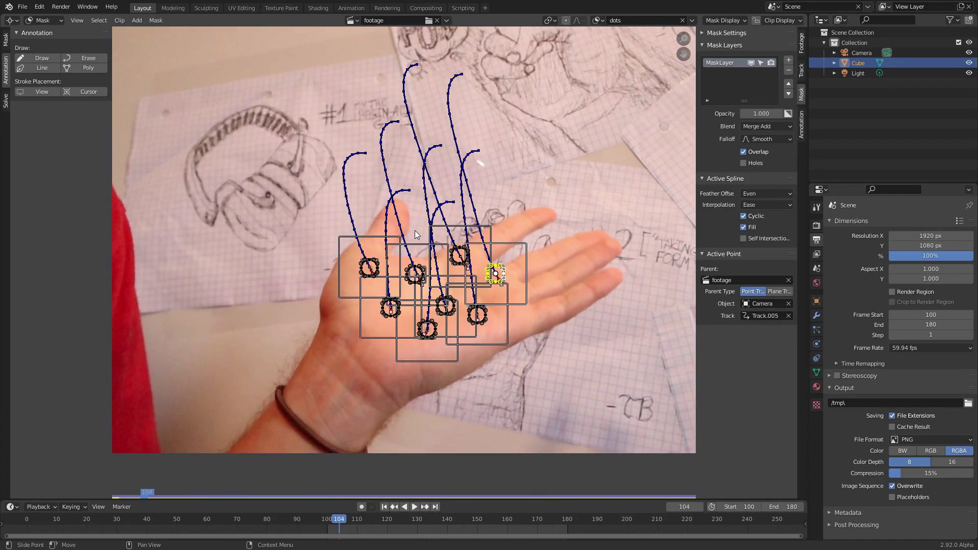
Open the Compositing workspace and enable node-based compositing
{"action": "left_click", "coordinate": [426, 8]}
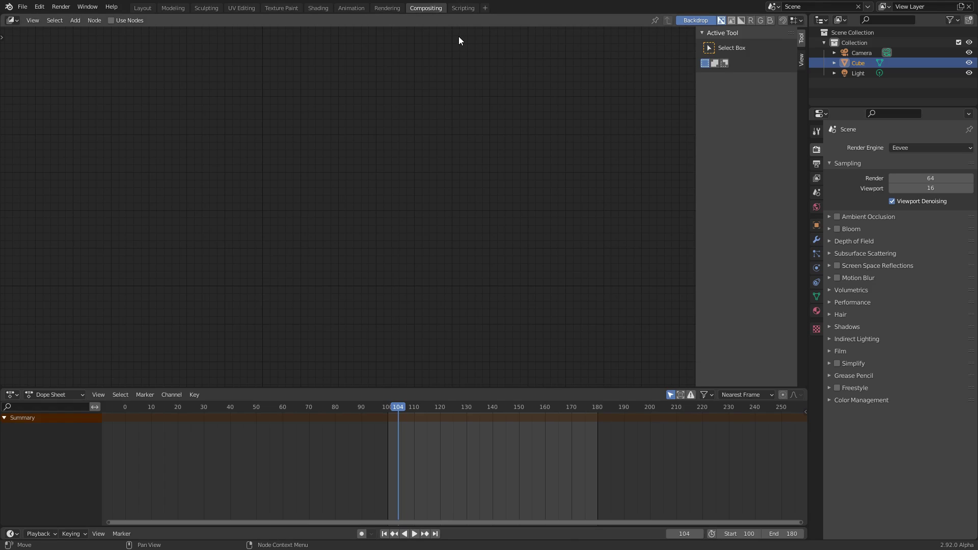
{"action": "left_click", "coordinate": [93, 20]}
{"action": "left_click", "coordinate": [110, 21]}
{"action": "key", "text": "Home"}
Add a Viewer node to the Render Layers output and feed Composite and Viewer through one shared reroute
{"action": "left_click_drag", "start_coordinate": [388, 171], "coordinate": [161, 159]}
{"action": "left_click", "coordinate": [158, 154], "text": "ctrl+shift"}
{"action": "left_click_drag", "start_coordinate": [237, 157], "coordinate": [472, 213]}
{"action": "right_click_drag", "start_coordinate": [401, 264], "coordinate": [374, 184], "text": "shift"}
{"action": "middle_click_drag", "start_coordinate": [334, 197], "coordinate": [433, 185]}
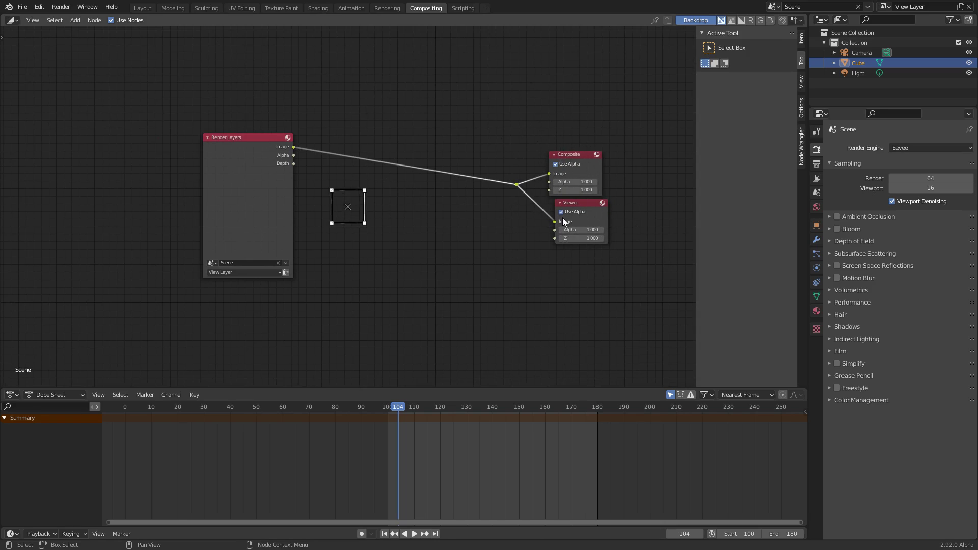
Replace the Render Layers node with a Movie Clip node that uses the footage clip
{"action": "left_click", "coordinate": [224, 141]}
{"action": "key", "text": "x"}
{"action": "middle_click_drag", "start_coordinate": [387, 153], "coordinate": [301, 143]}
{"action": "key", "text": "shift+a"}
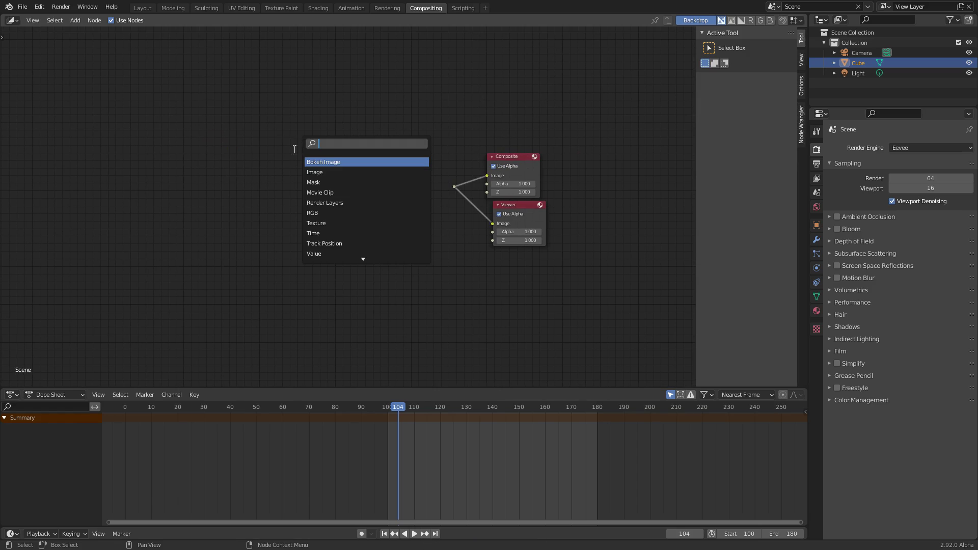
{"action": "type", "text": "movie"}
{"action": "key", "text": "Return"}
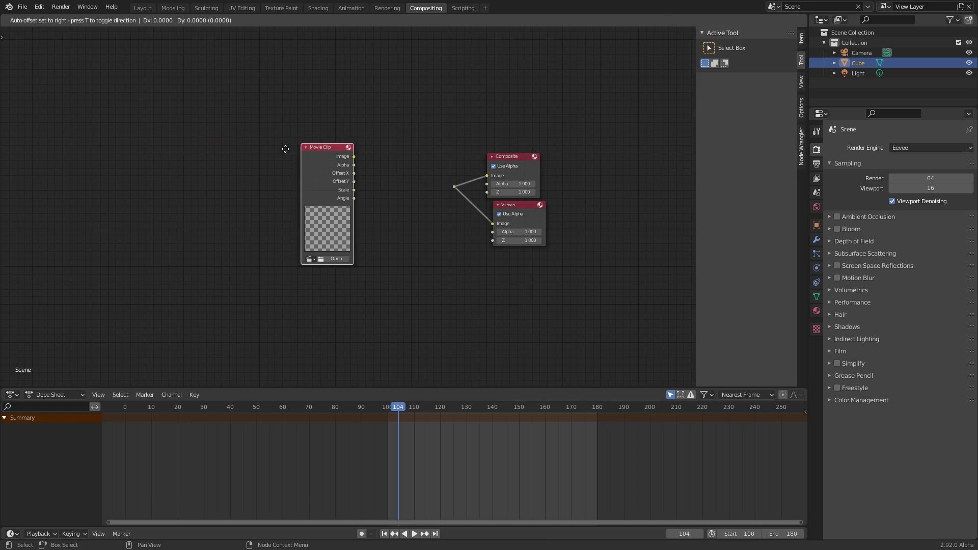
{"action": "left_click", "coordinate": [213, 136]}
{"action": "left_click", "coordinate": [238, 247]}
{"action": "left_click", "coordinate": [253, 260]}
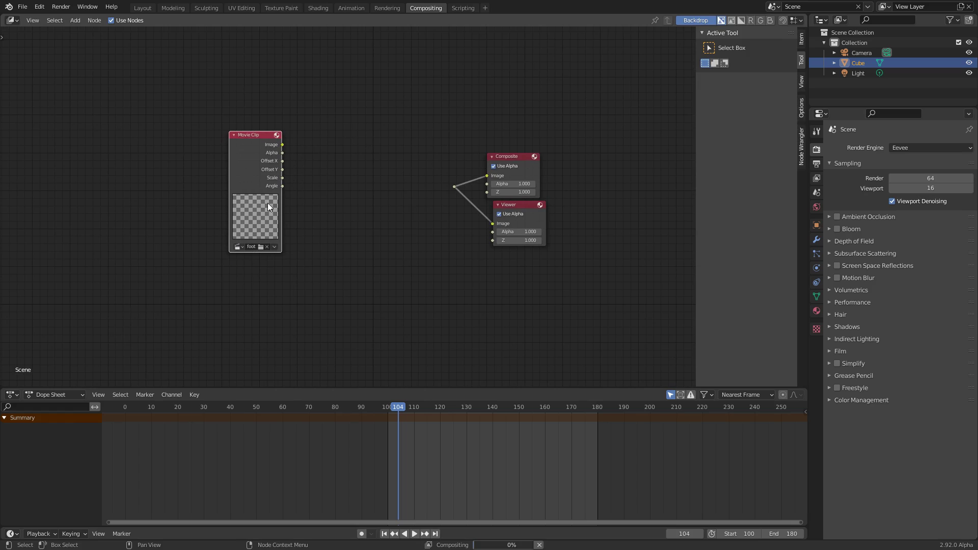
Connect the Movie Clip's Image output to the reroute feeding the Composite and Viewer nodes, and fit the backdrop
{"action": "left_click_drag", "start_coordinate": [282, 153], "coordinate": [454, 187]}
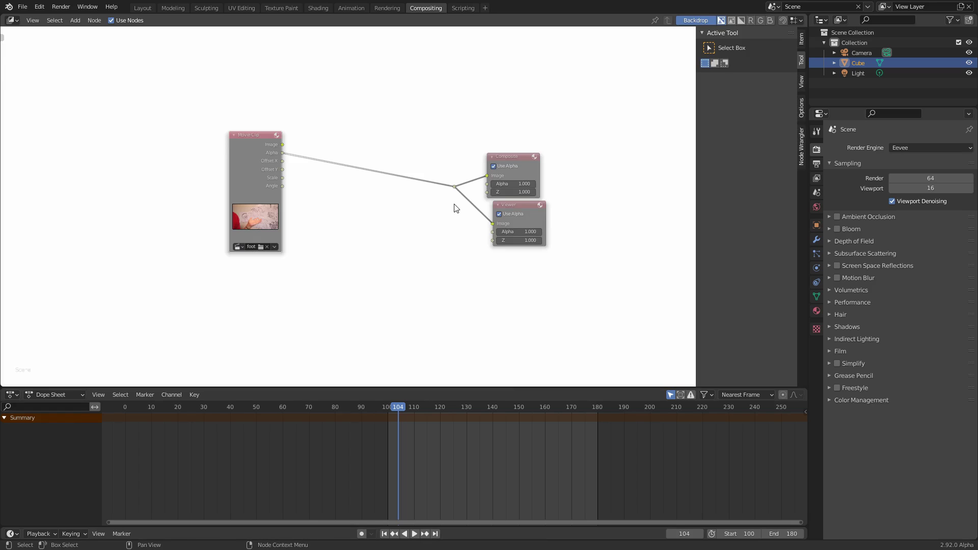
{"action": "key", "text": "v"}
{"action": "key", "text": "v"}
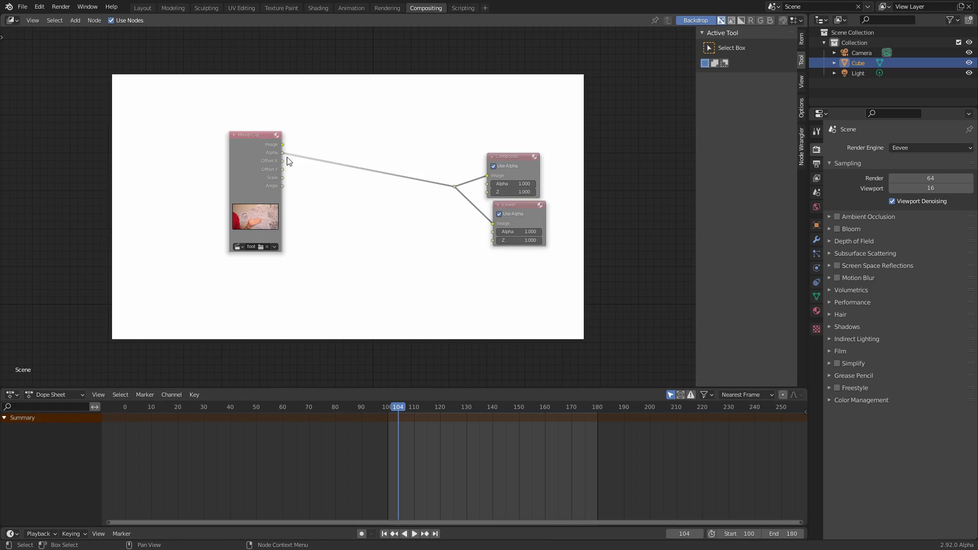
{"action": "left_click_drag", "start_coordinate": [282, 145], "coordinate": [454, 187]}
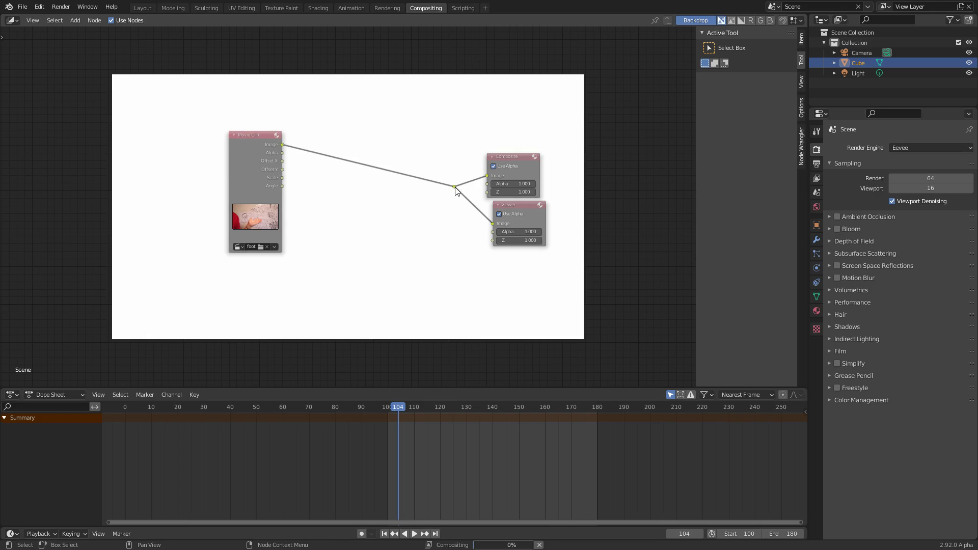
Go to frame 126 and move the Movie Clip node farther from the output nodes, clear of the hand
{"action": "key", "text": "Right"}
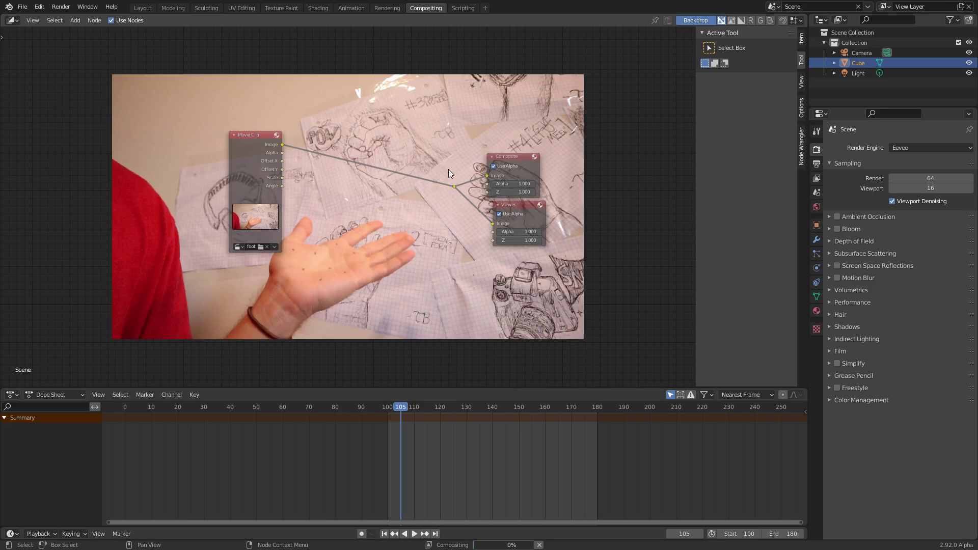
{"action": "key", "text": "Right"}
{"action": "key", "text": "Right"}
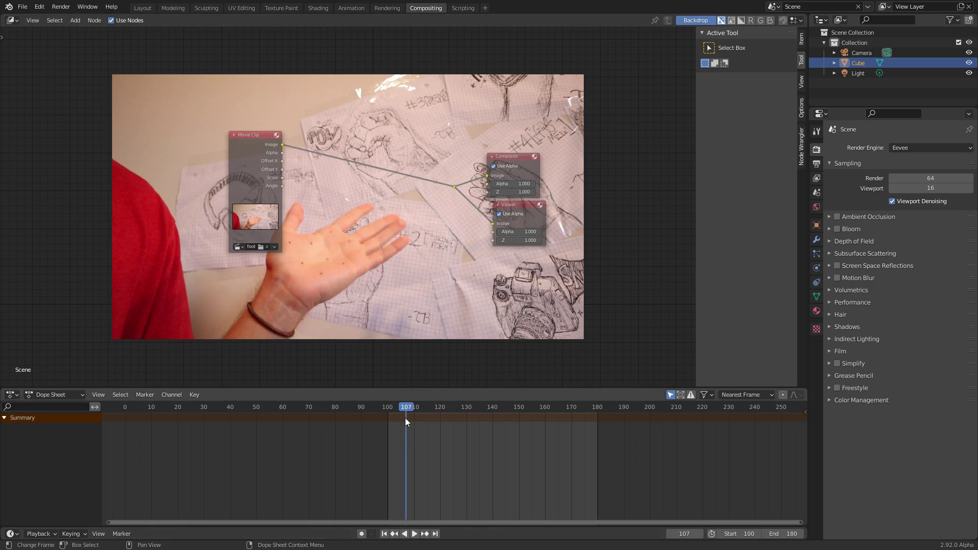
{"action": "scroll", "coordinate": [334, 229], "scroll_direction": "up", "scroll_amount": 1}
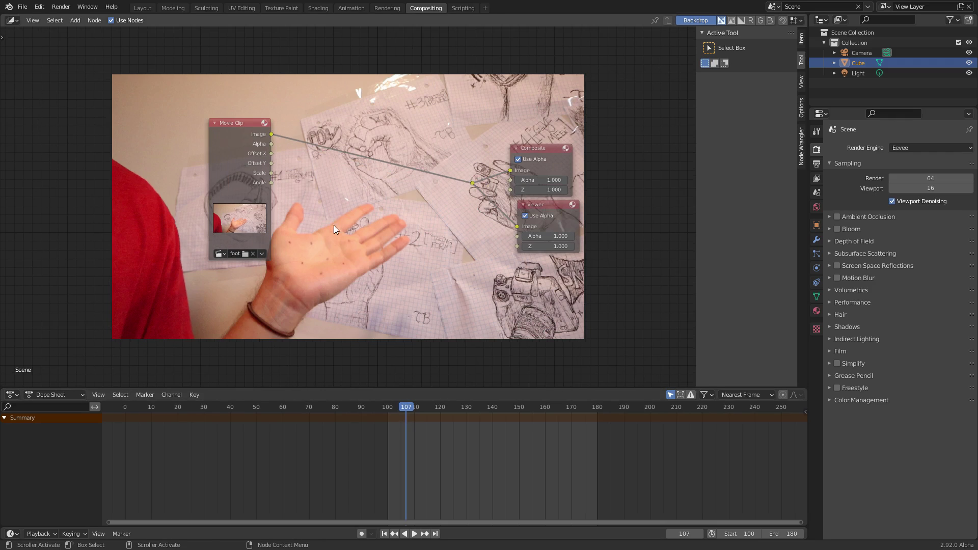
{"action": "key", "text": "alt+v"}
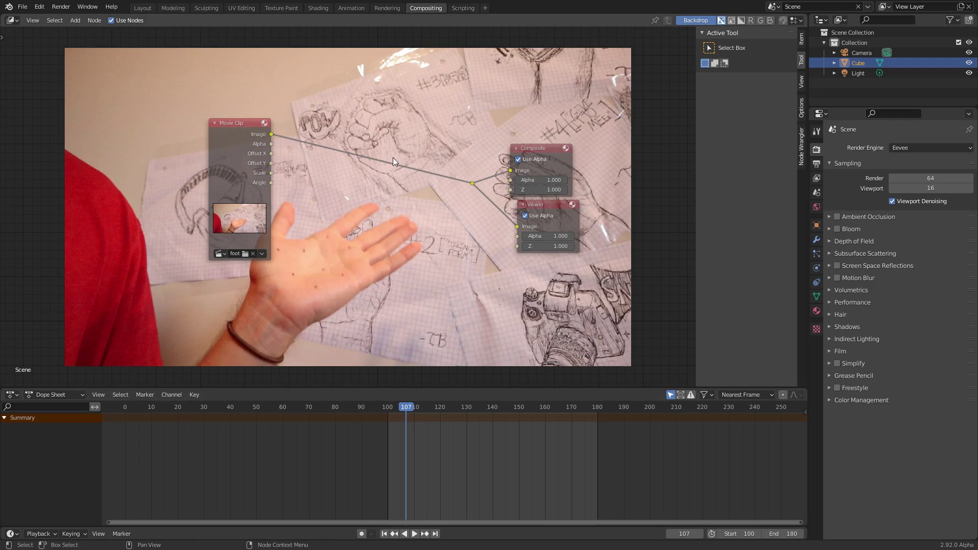
{"action": "left_click", "coordinate": [456, 405]}
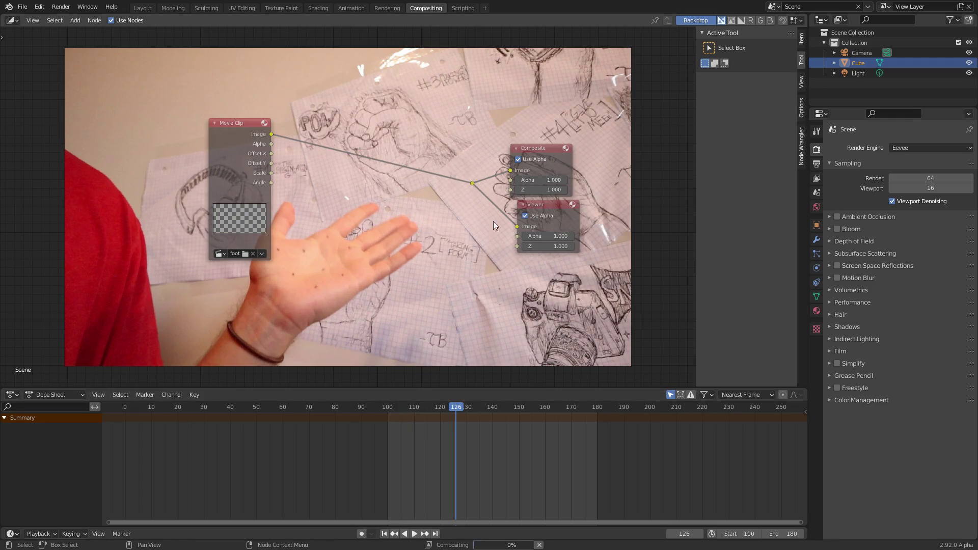
{"action": "left_click_drag", "start_coordinate": [250, 127], "coordinate": [43, 147]}
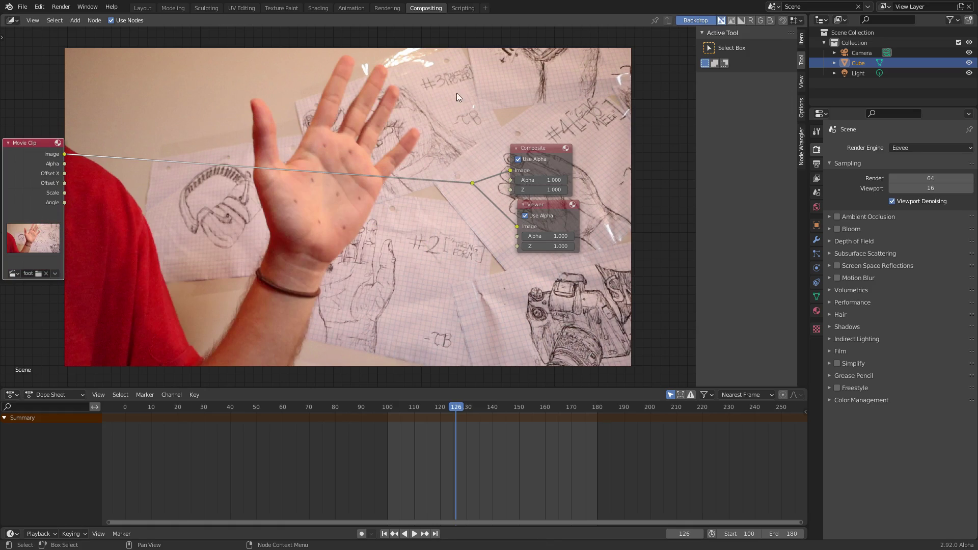
{"action": "middle_click_drag", "start_coordinate": [329, 159], "coordinate": [409, 198]}
Add a Mask node above the Movie Clip node and assign the dots mask to it
{"action": "key", "text": "shift+a"}
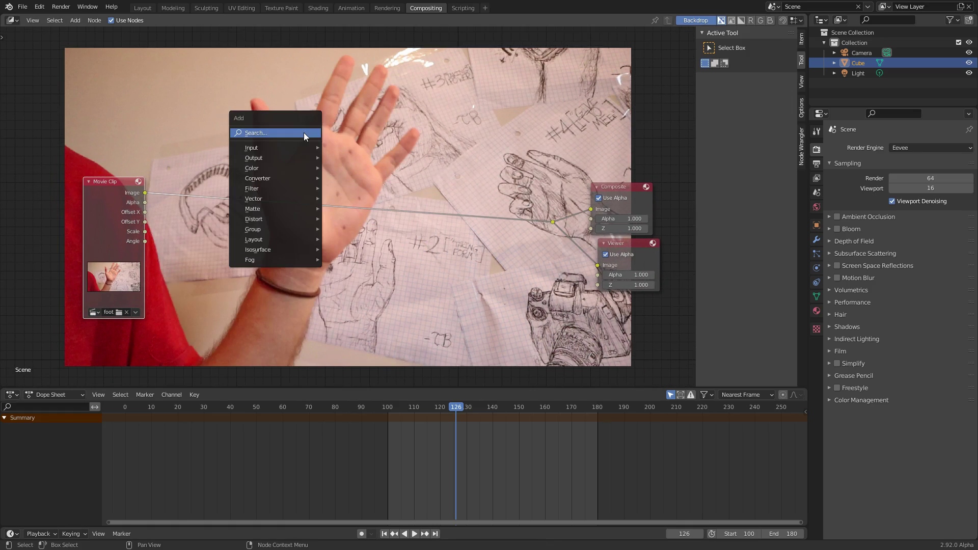
{"action": "left_click", "coordinate": [303, 132]}
{"action": "type", "text": "mask"}
{"action": "key", "text": "Return"}
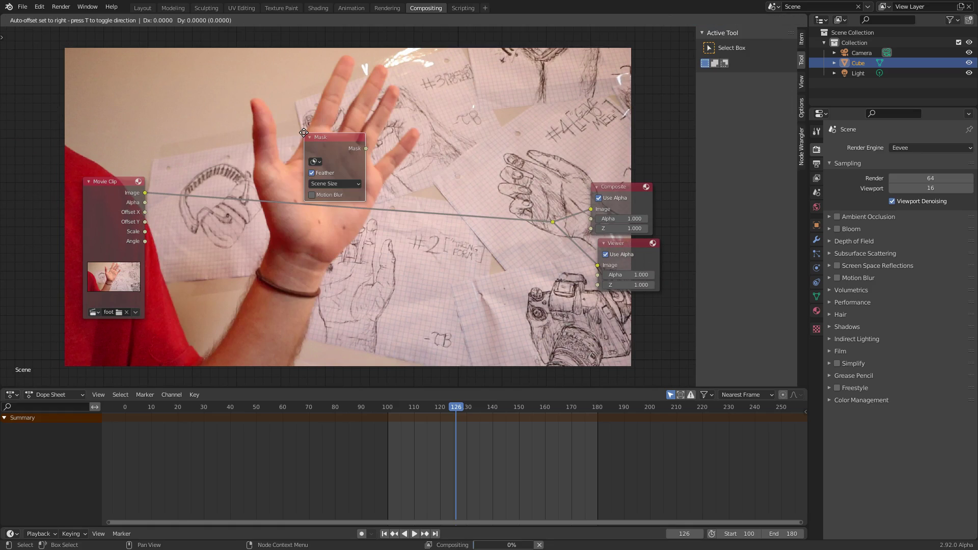
{"action": "left_click", "coordinate": [184, 110]}
{"action": "scroll", "coordinate": [188, 147], "scroll_direction": "up", "scroll_amount": 2}
{"action": "left_click", "coordinate": [188, 148]}
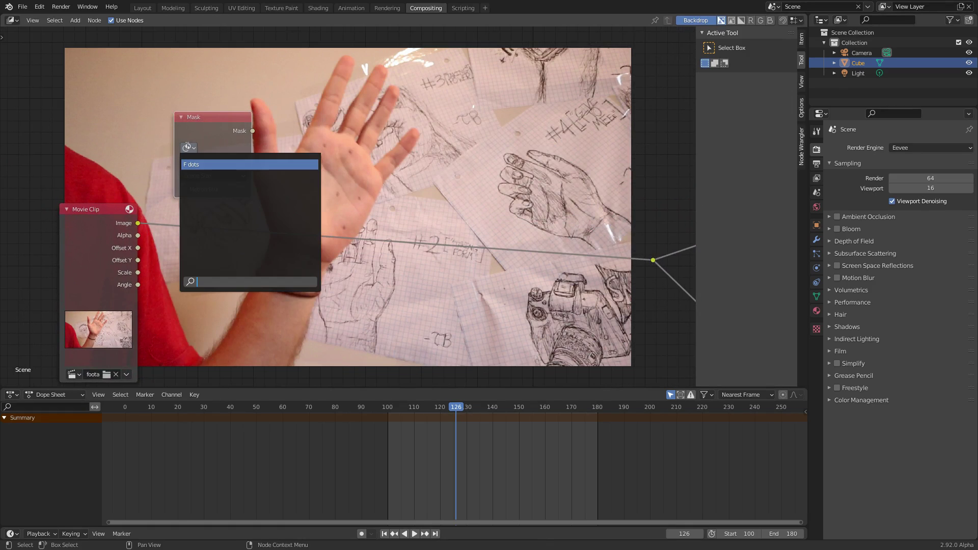
{"action": "left_click", "coordinate": [203, 164]}
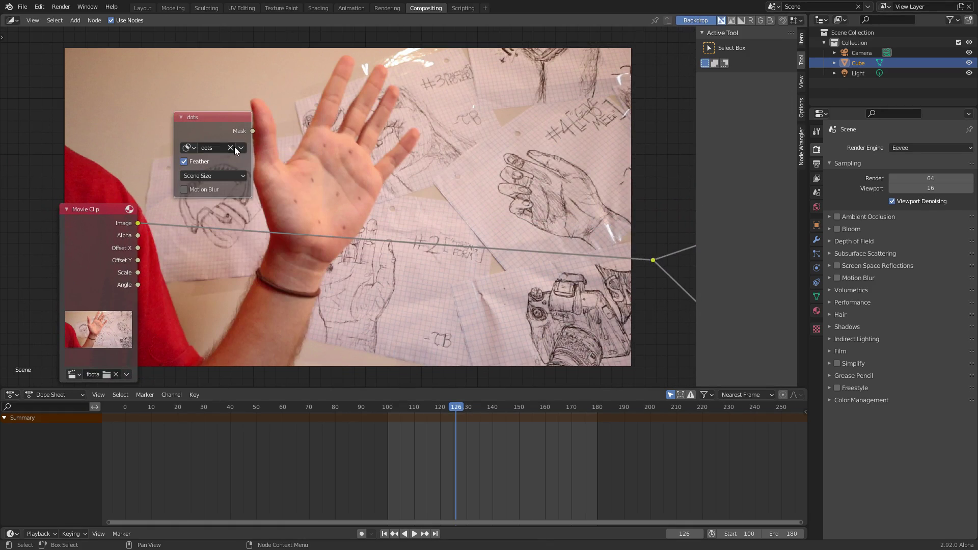
Preview the dots mask in the Viewer and advance two frames
{"action": "left_click", "coordinate": [211, 117], "text": "ctrl+shift"}
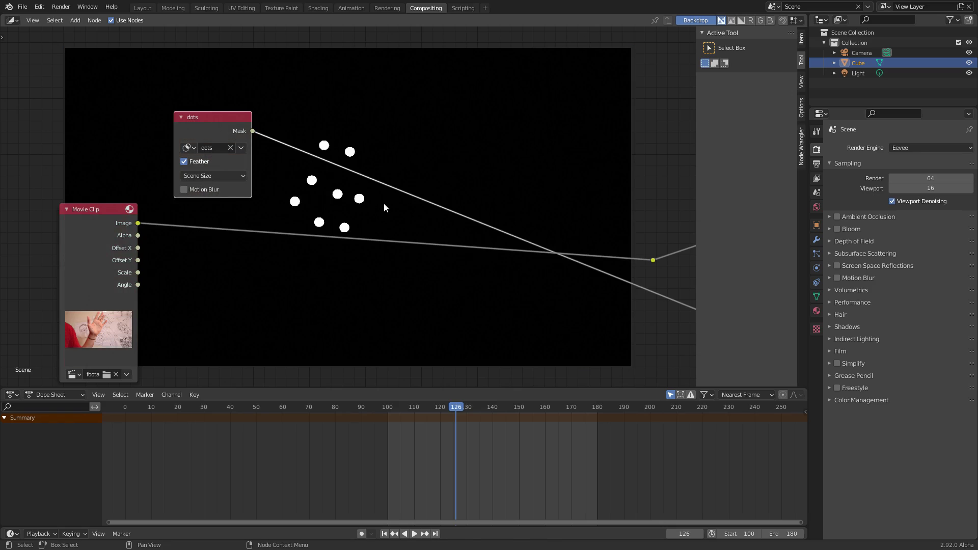
{"action": "key", "text": "Right"}
{"action": "key", "text": "Right"}
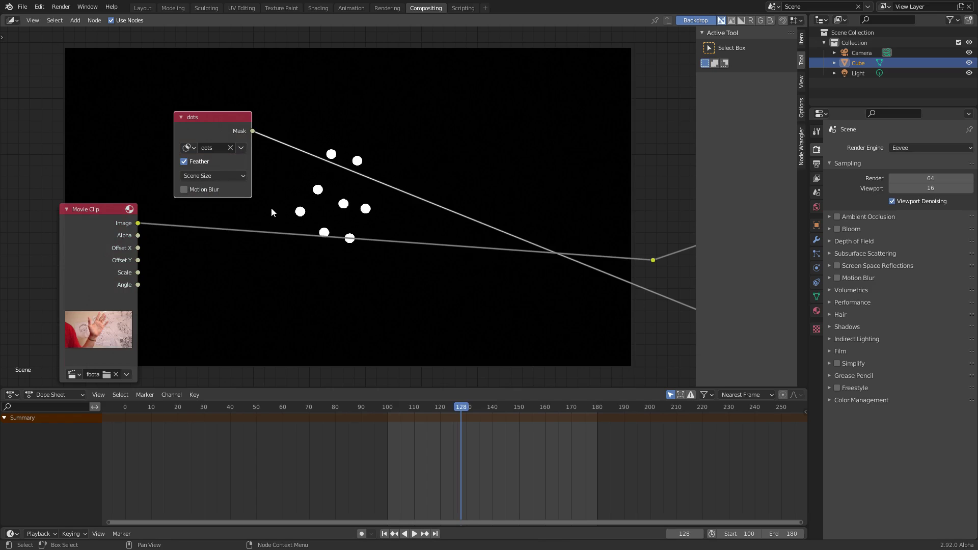
Enable motion blur on the dots mask node with a shutter of 0.2, and place the node above Movie Clip
{"action": "left_click", "coordinate": [203, 190]}
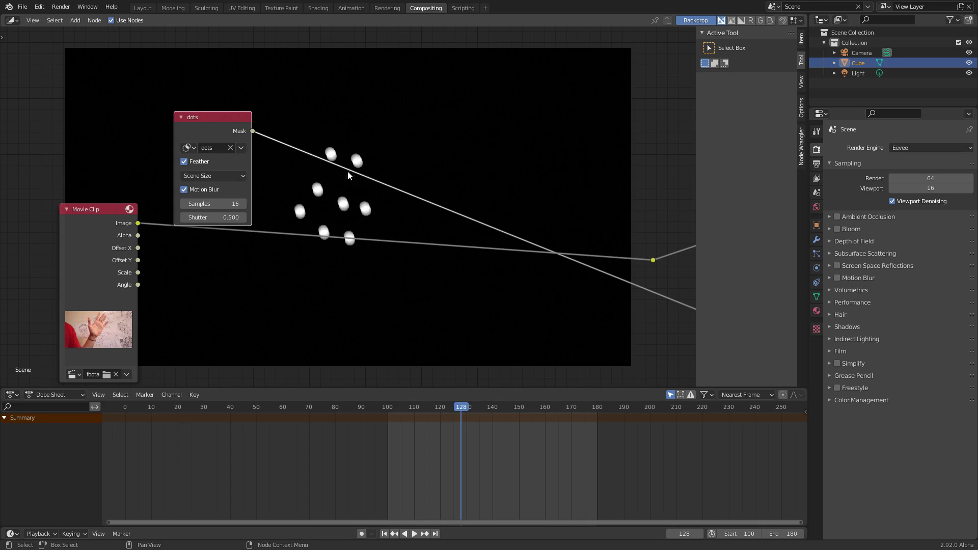
{"action": "left_click", "coordinate": [225, 218]}
{"action": "type", "text": "0.2"}
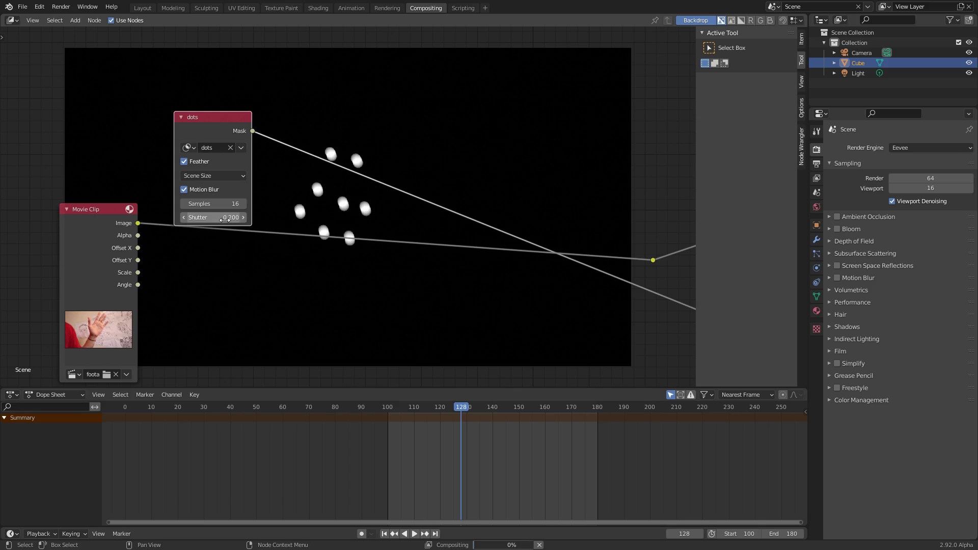
{"action": "key", "text": "Return"}
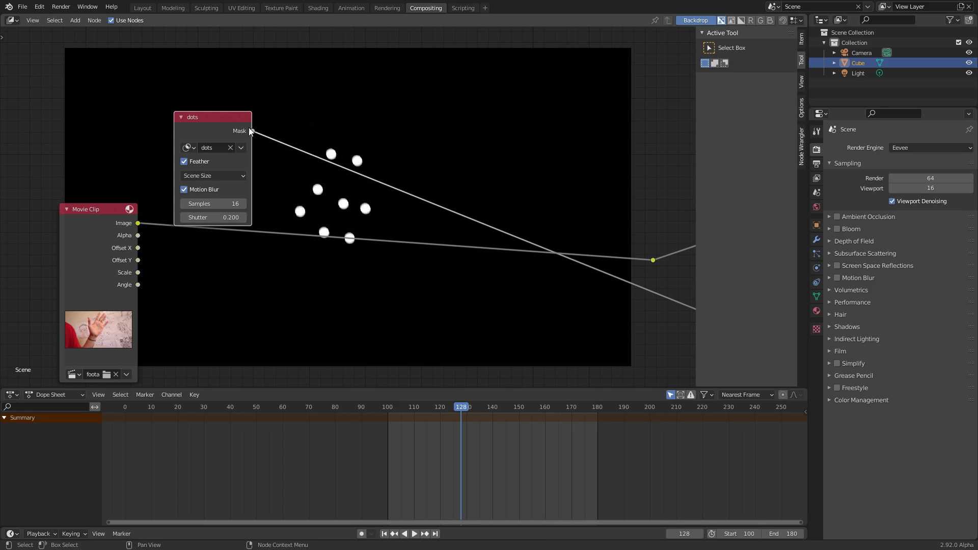
{"action": "left_click_drag", "start_coordinate": [249, 127], "coordinate": [142, 85]}
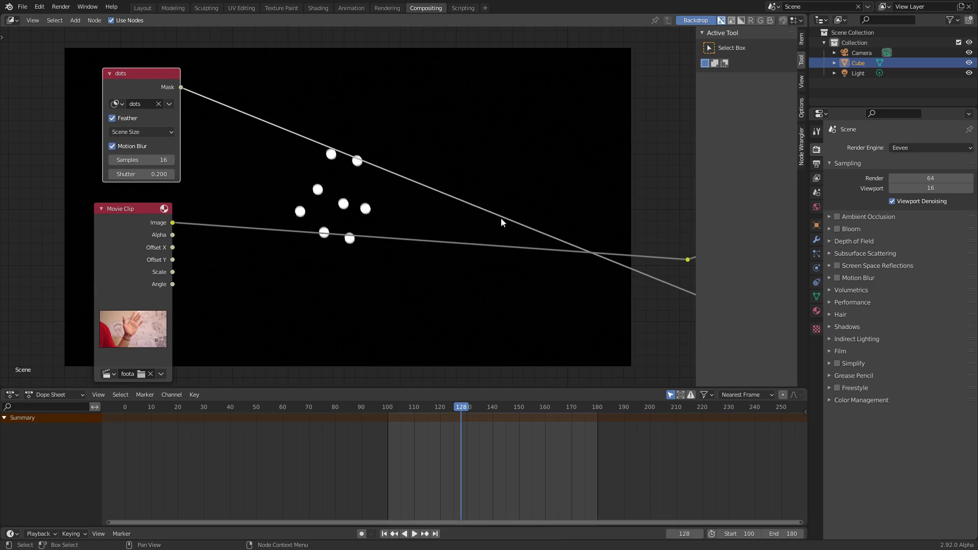
Reconnect the Viewer to the reroute so the backdrop shows the footage
{"action": "scroll", "coordinate": [502, 220], "scroll_direction": "right", "scroll_amount": 5, "text": "ctrl"}
{"action": "left_click", "coordinate": [509, 234], "text": "ctrl+shift"}
{"action": "scroll", "coordinate": [228, 201], "scroll_direction": "left", "scroll_amount": 5, "text": "ctrl"}
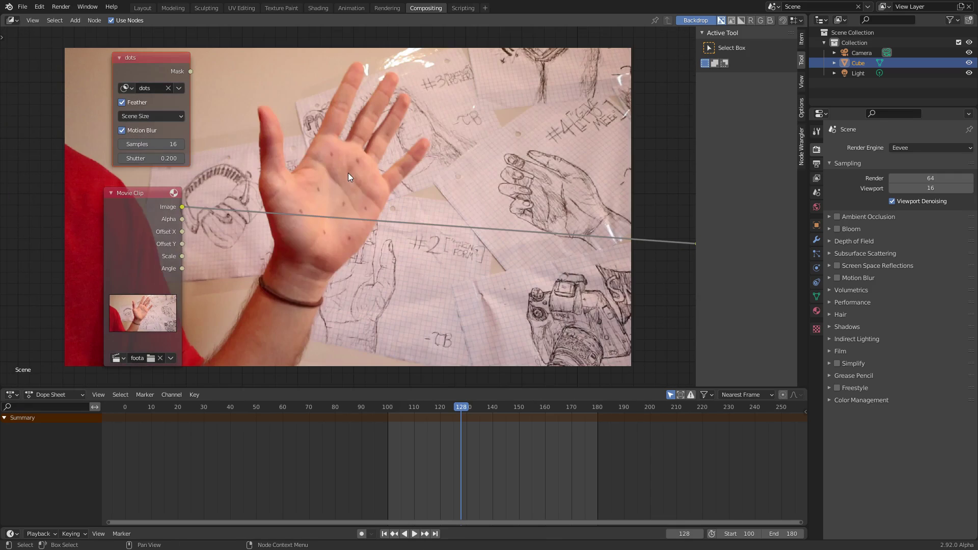
{"action": "key", "text": "shift+a"}
{"action": "left_click", "coordinate": [349, 170]}
{"action": "key", "text": "Escape"}
Enlarge the backdrop around the palm and insert a Blur node between Movie Clip and the reroute
{"action": "key", "text": "alt+v"}
{"action": "key", "text": "alt+v"}
{"action": "key", "text": "alt+v"}
{"action": "key", "text": "alt+v"}
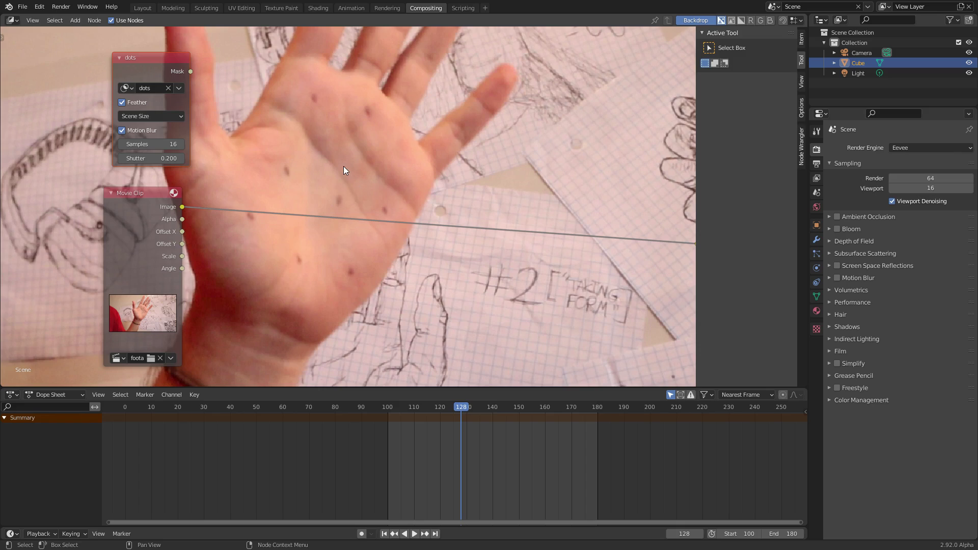
{"action": "key", "text": "shift+a"}
{"action": "type", "text": "blur"}
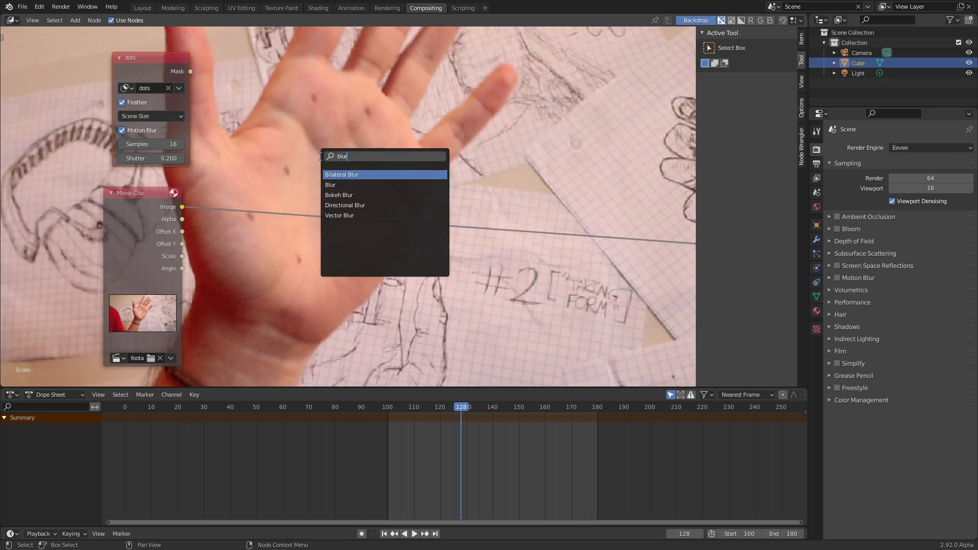
{"action": "left_click", "coordinate": [350, 185]}
{"action": "left_click", "coordinate": [326, 193]}
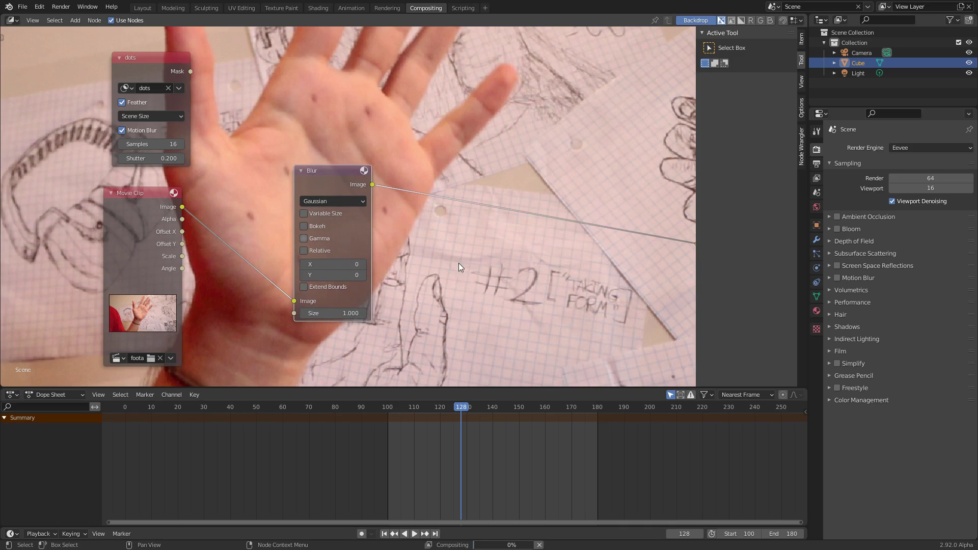
Try Blur node sizes of 10 and then 20 in both X and Y
{"action": "scroll", "coordinate": [211, 219], "scroll_direction": "down", "scroll_amount": 2}
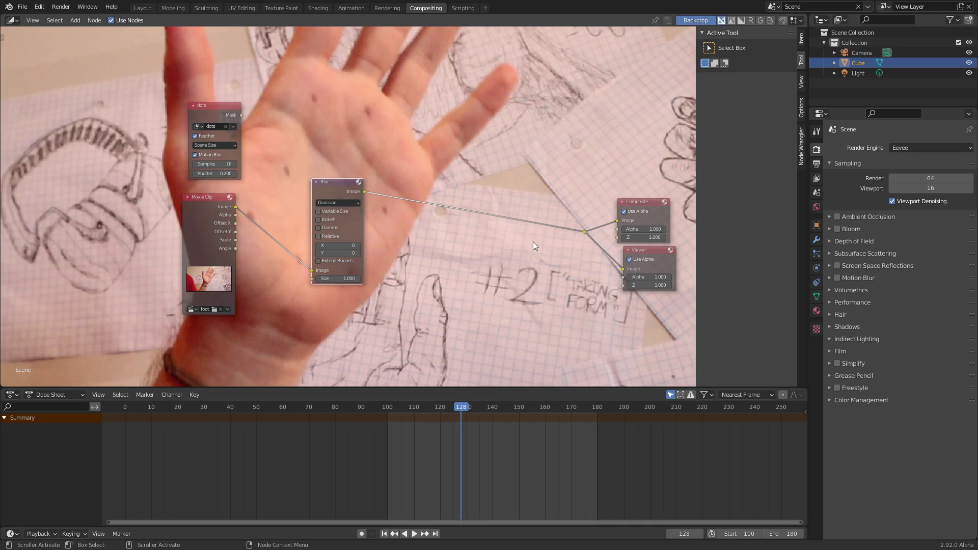
{"action": "scroll", "coordinate": [423, 222], "scroll_direction": "up", "scroll_amount": 3}
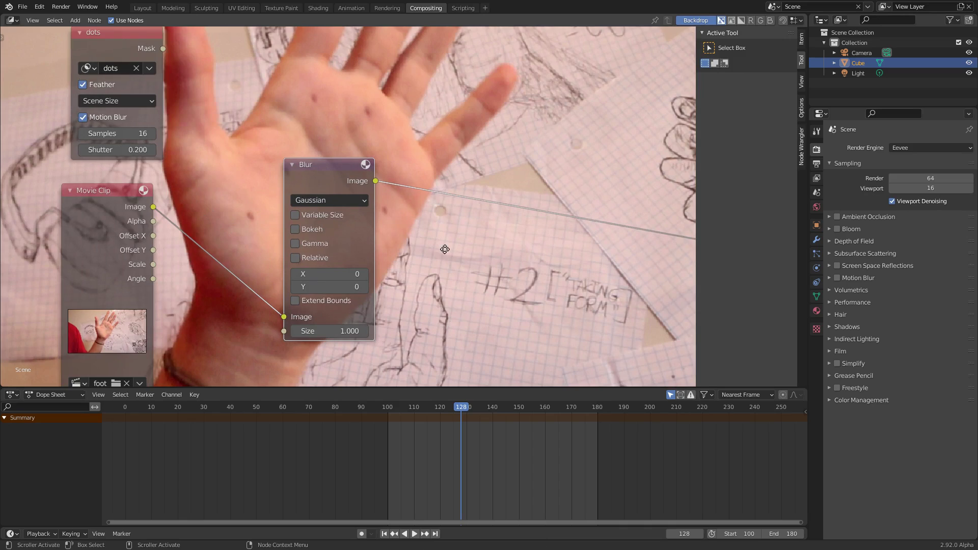
{"action": "middle_click_drag", "start_coordinate": [420, 230], "coordinate": [257, 211]}
{"action": "left_click_drag", "start_coordinate": [153, 255], "coordinate": [153, 268]}
{"action": "type", "text": "10"}
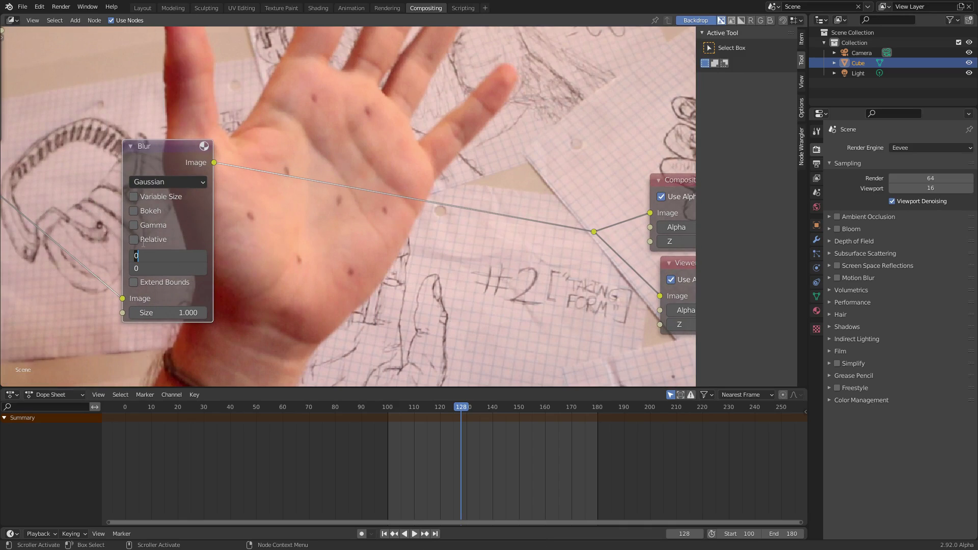
{"action": "key", "text": "Return"}
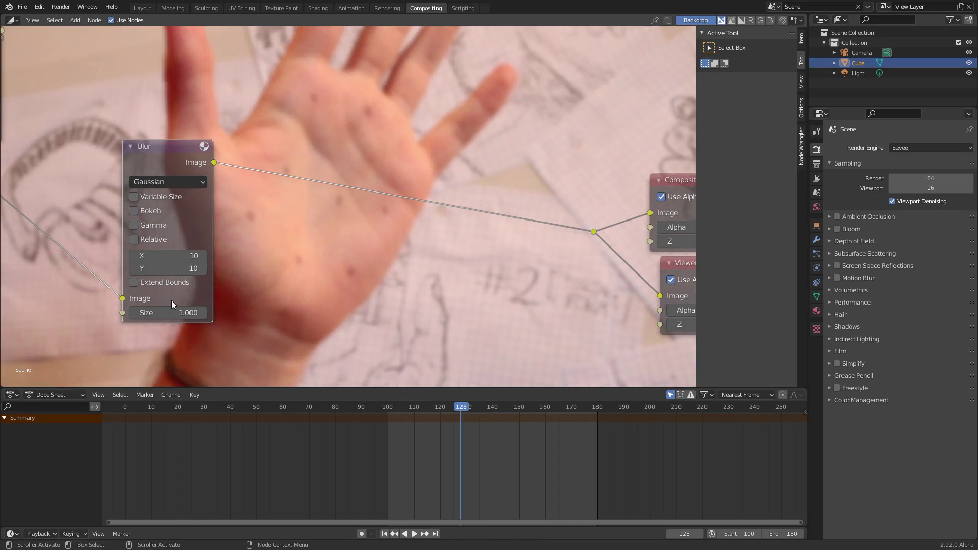
{"action": "left_click_drag", "start_coordinate": [136, 268], "coordinate": [137, 256]}
{"action": "type", "text": "20"}
{"action": "key", "text": "Return"}
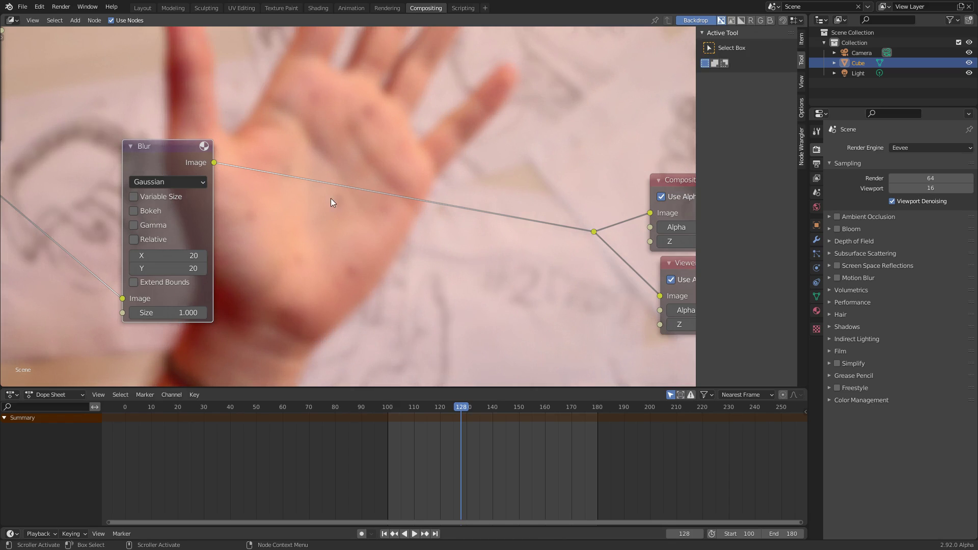
Set the Blur node's X and Y sizes to 30
{"action": "left_click_drag", "start_coordinate": [192, 255], "coordinate": [195, 267]}
{"action": "type", "text": "30"}
{"action": "key", "text": "Return"}
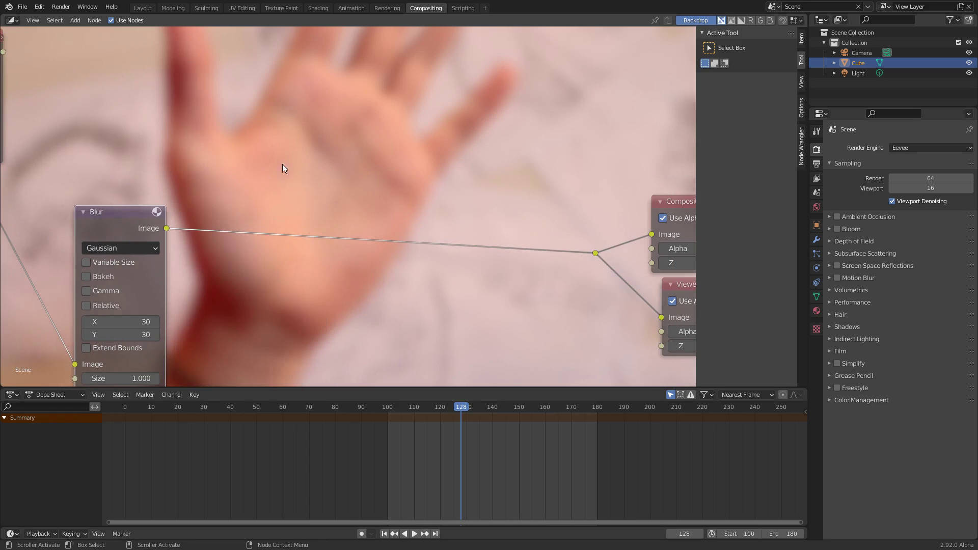
Insert an Alpha Over node between Blur and the reroute, feeding the blurred image into its second Image input
{"action": "key", "text": "shift+a"}
{"action": "type", "text": "alpha over"}
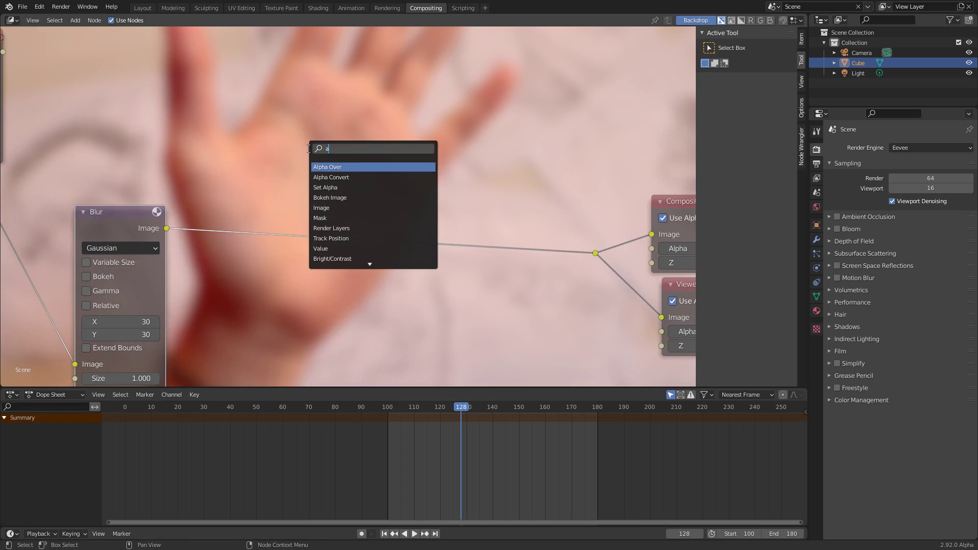
{"action": "key", "text": "Return"}
{"action": "left_click", "coordinate": [383, 219]}
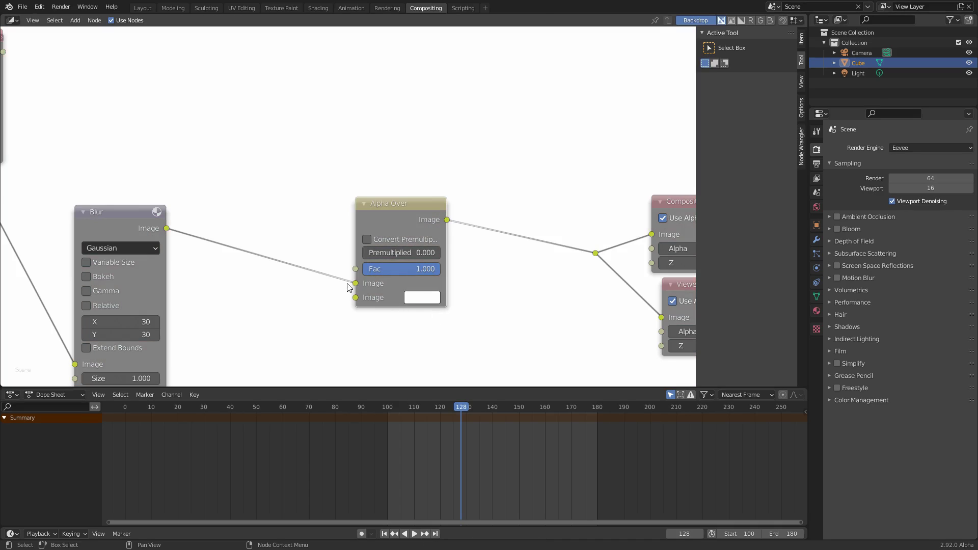
{"action": "left_click_drag", "start_coordinate": [355, 283], "coordinate": [355, 298]}
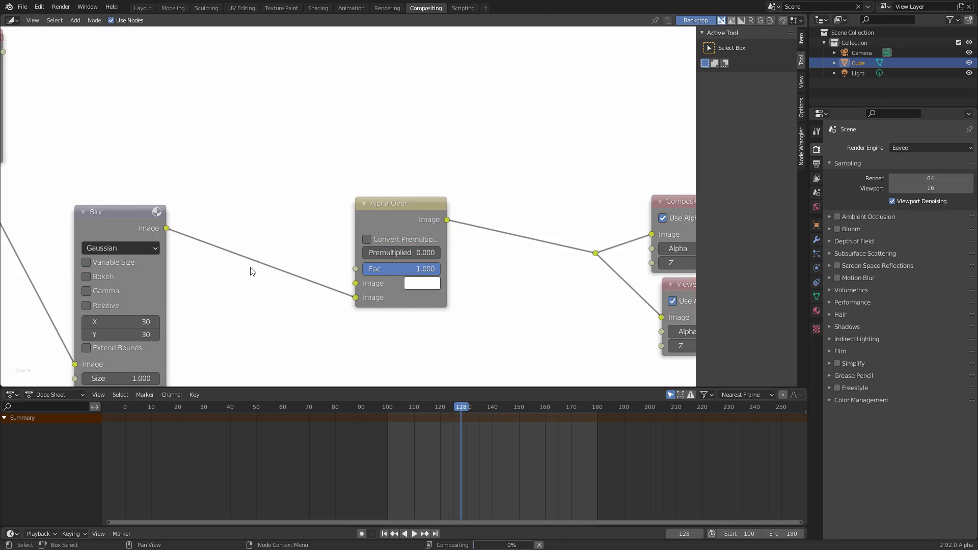
Connect the Movie Clip image to Alpha Over's first Image input and the dots mask to Fac, moving Blur below the link
{"action": "middle_click_drag", "start_coordinate": [270, 261], "coordinate": [358, 263]}
{"action": "scroll", "coordinate": [358, 263], "scroll_direction": "down", "scroll_amount": 1}
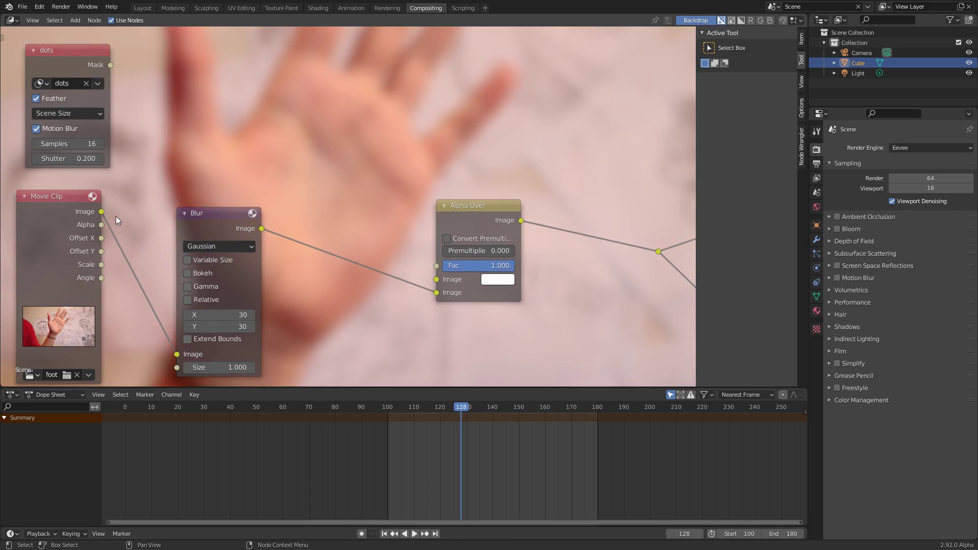
{"action": "left_click_drag", "start_coordinate": [95, 212], "coordinate": [437, 281]}
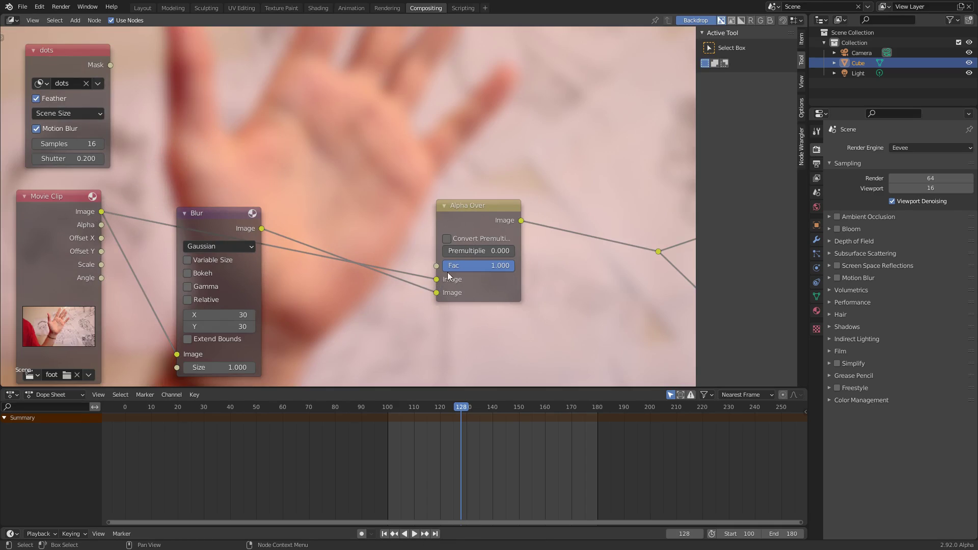
{"action": "left_click_drag", "start_coordinate": [228, 219], "coordinate": [242, 311]}
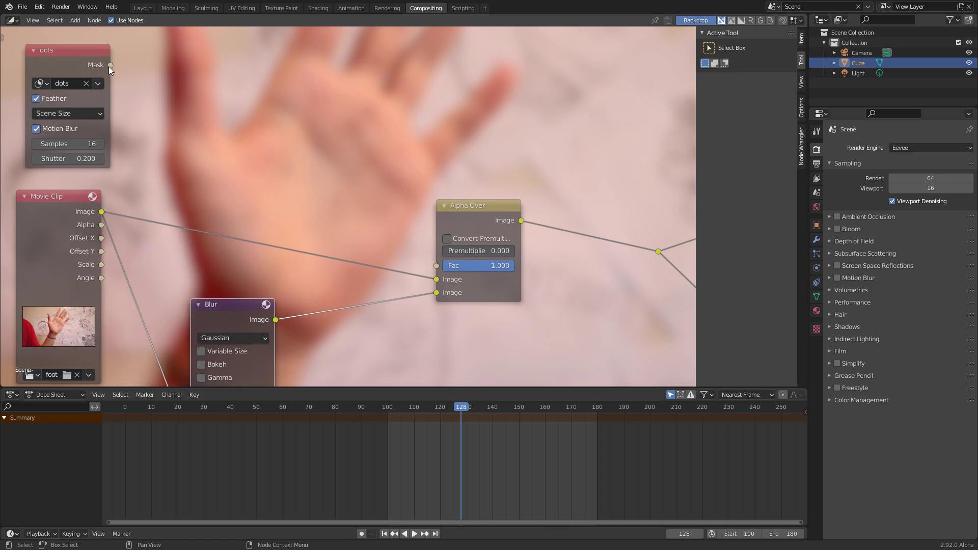
{"action": "left_click_drag", "start_coordinate": [110, 65], "coordinate": [441, 265]}
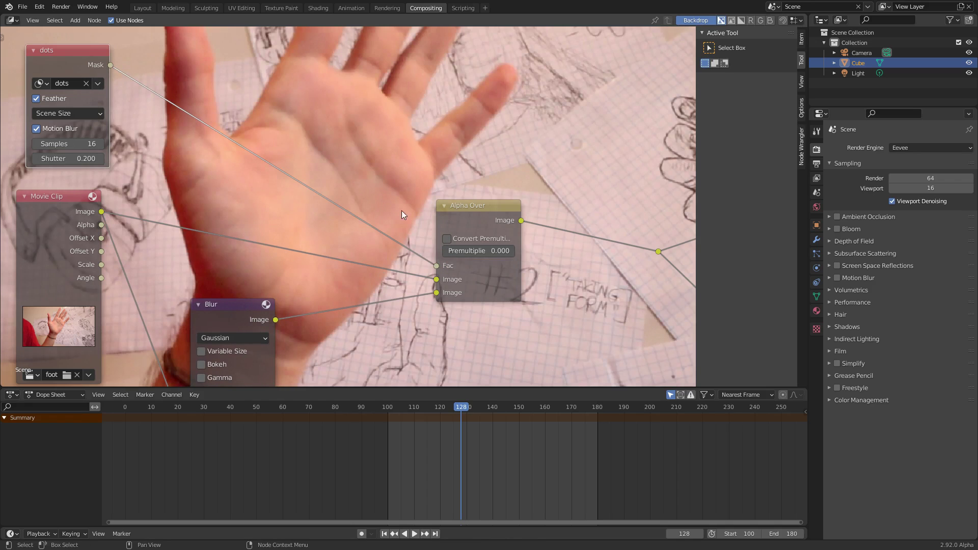
Mute and unmute the Alpha Over node to compare the palm with and without the dots
{"action": "middle_click_drag", "start_coordinate": [389, 187], "coordinate": [271, 206]}
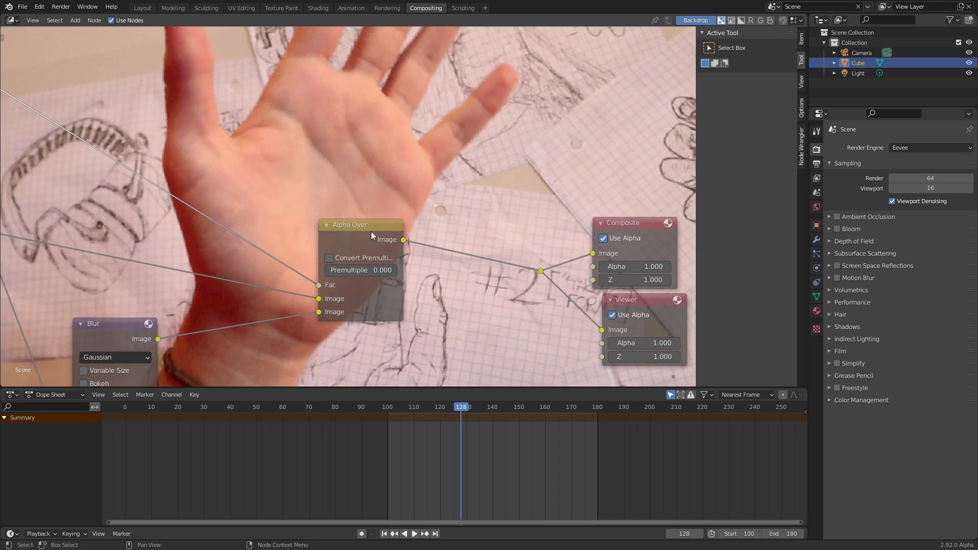
{"action": "left_click", "coordinate": [371, 231]}
{"action": "key", "text": "m"}
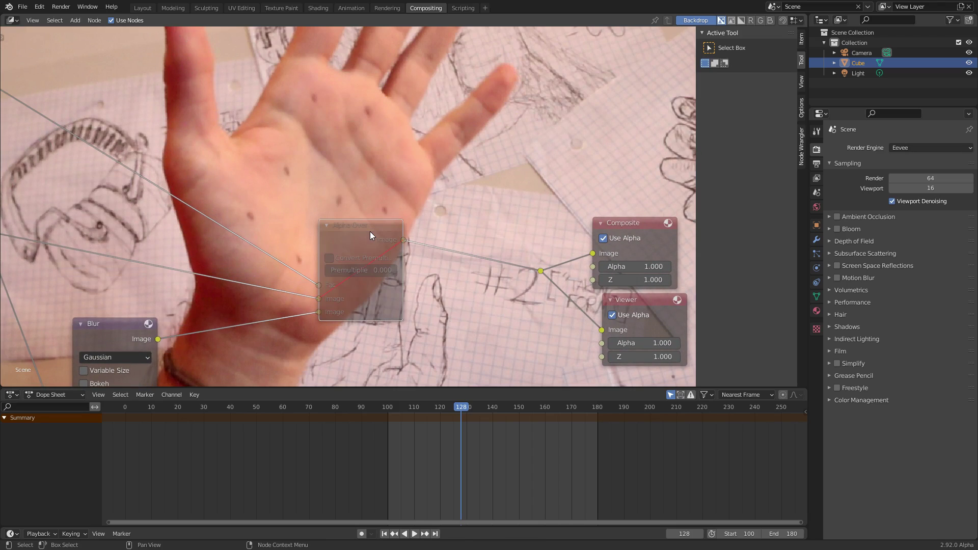
{"action": "key", "text": "m"}
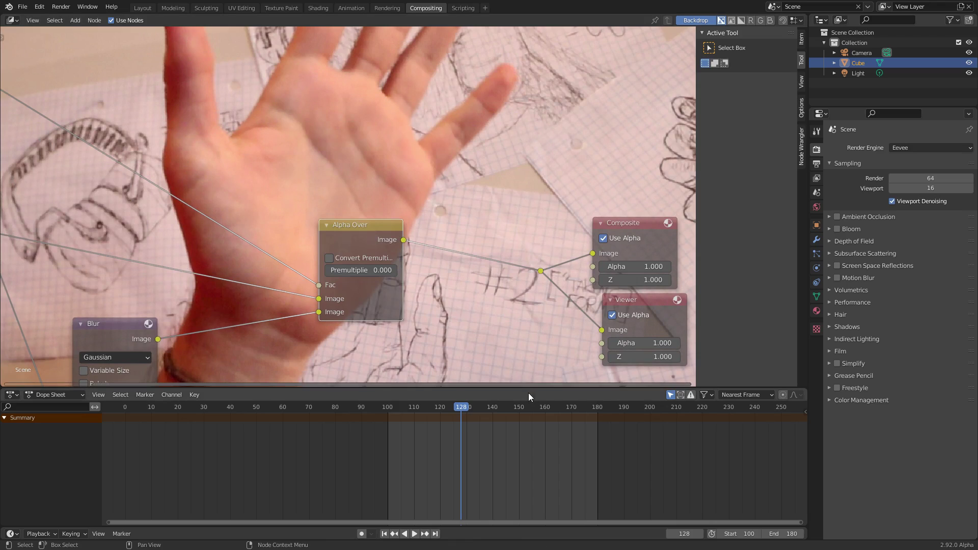
Check the composited palm at frames 157, 175 and 104 with the backdrop reduced in size
{"action": "left_click", "coordinate": [538, 407]}
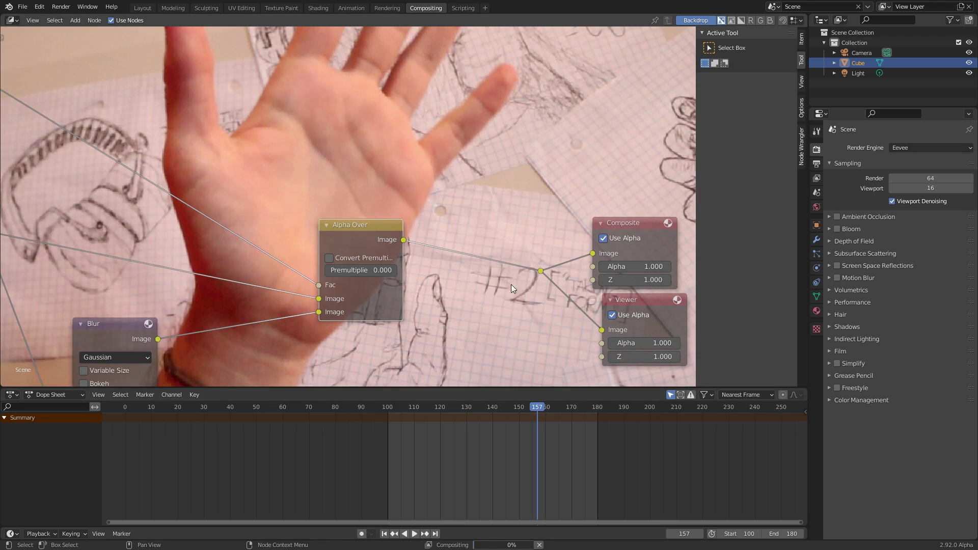
{"action": "middle_click_drag", "start_coordinate": [203, 149], "coordinate": [251, 218]}
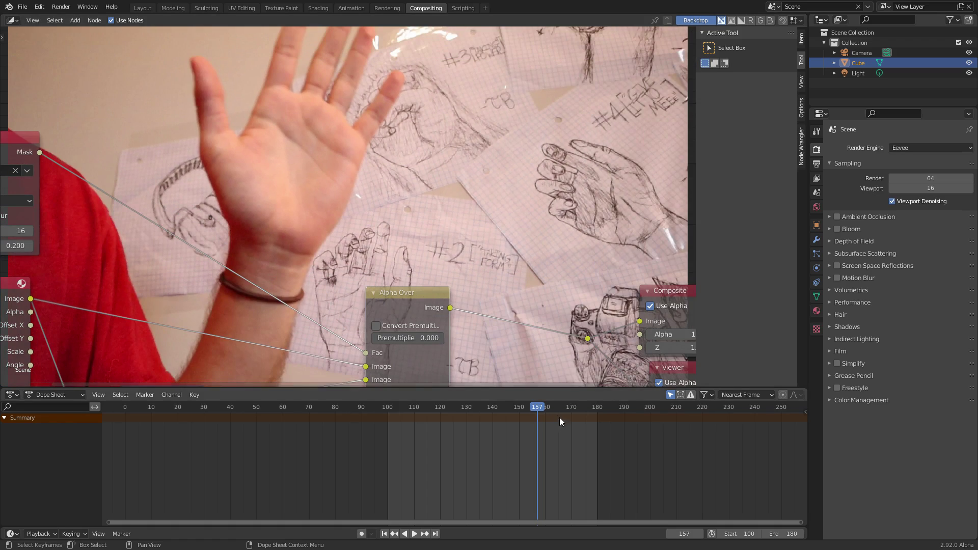
{"action": "left_click", "coordinate": [585, 408]}
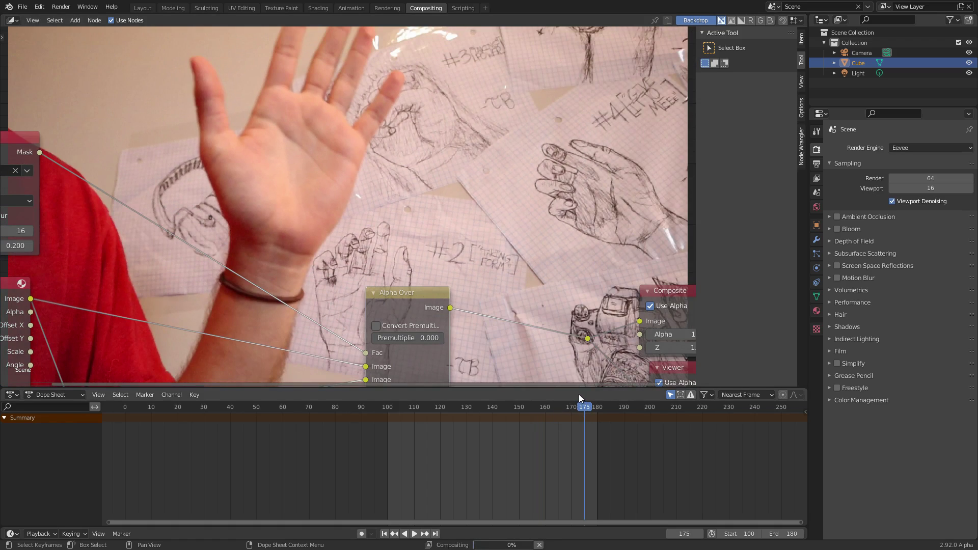
{"action": "left_click", "coordinate": [399, 410]}
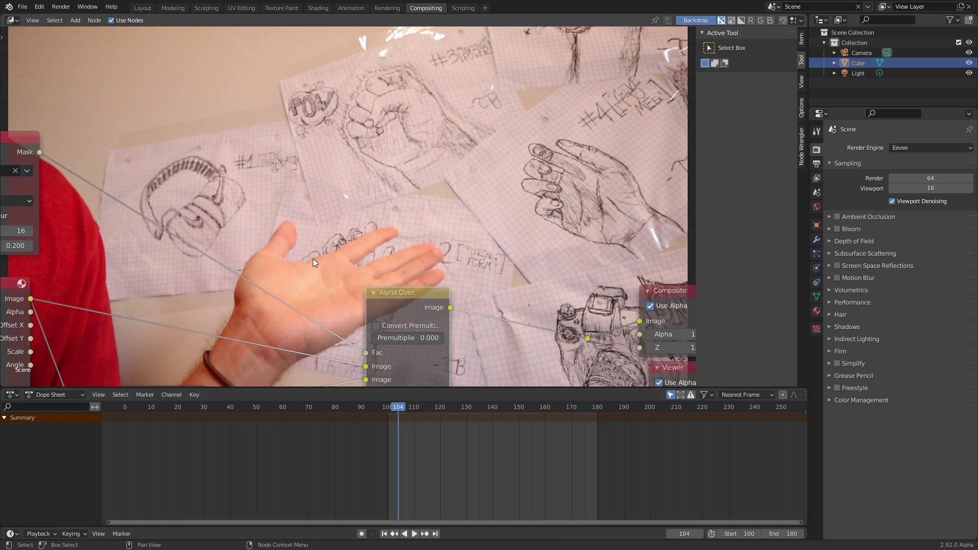
{"action": "middle_click_drag", "start_coordinate": [352, 283], "coordinate": [343, 225]}
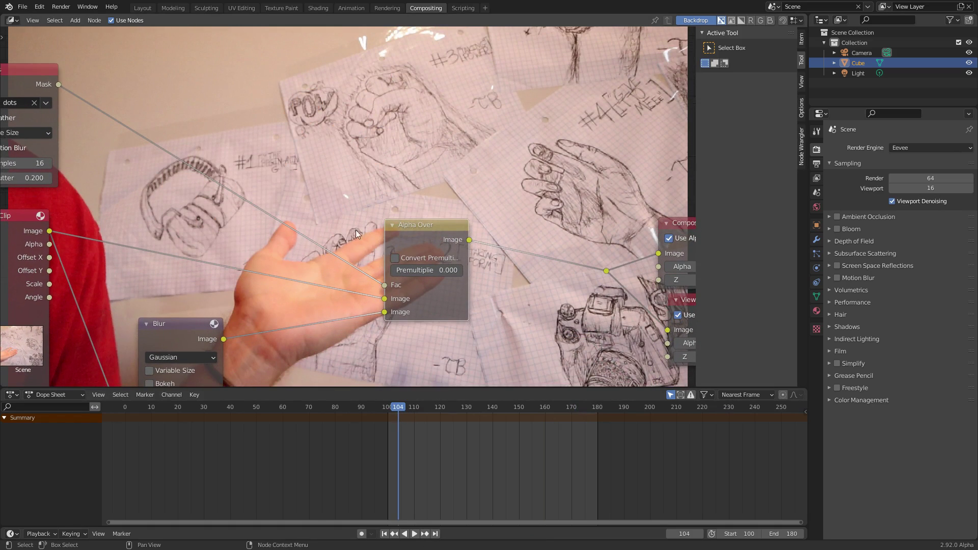
Preview the dots mask in the Viewer, insert a Dilate/Erode node on that link, and place it above the mask links
{"action": "middle_click_drag", "start_coordinate": [34, 95], "coordinate": [198, 198]}
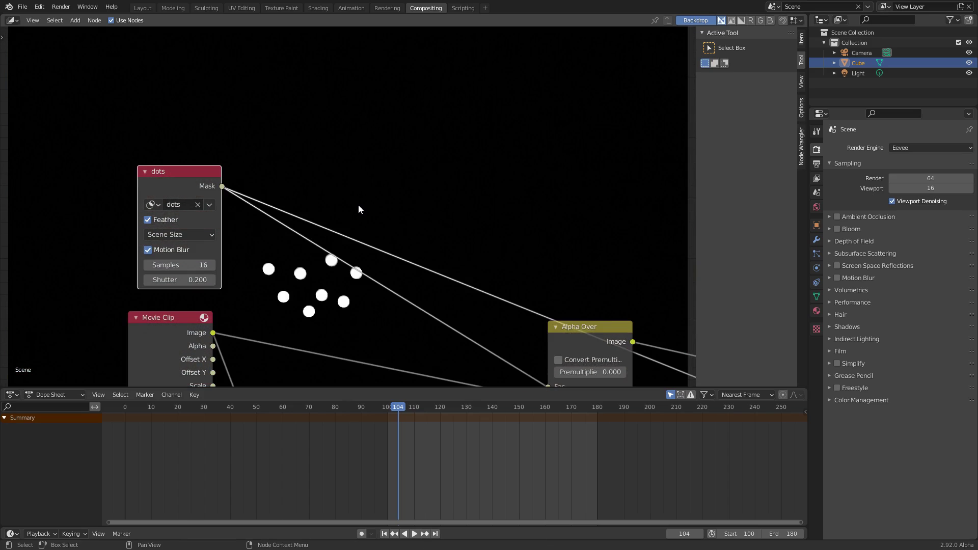
{"action": "middle_click_drag", "start_coordinate": [360, 209], "coordinate": [354, 206]}
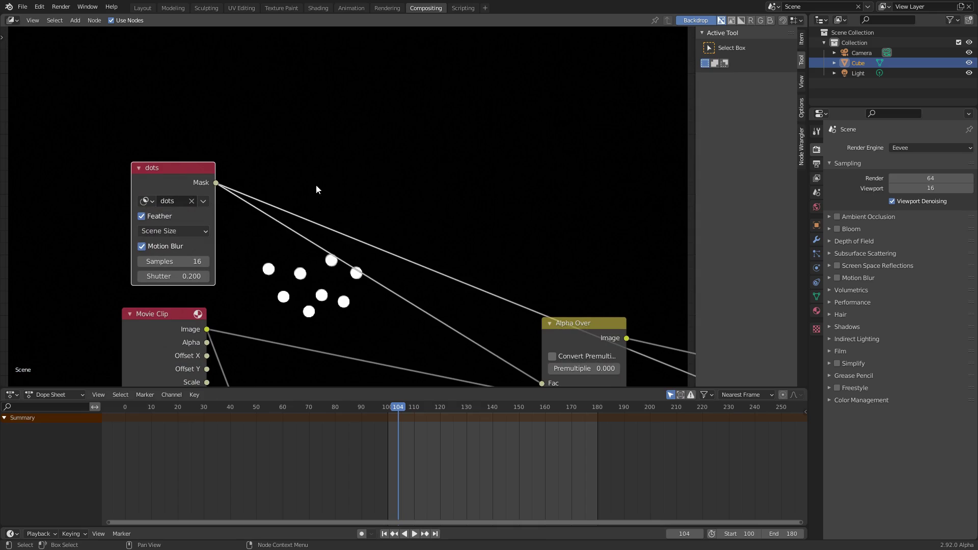
{"action": "key", "text": "shift+a"}
{"action": "type", "text": "idil"}
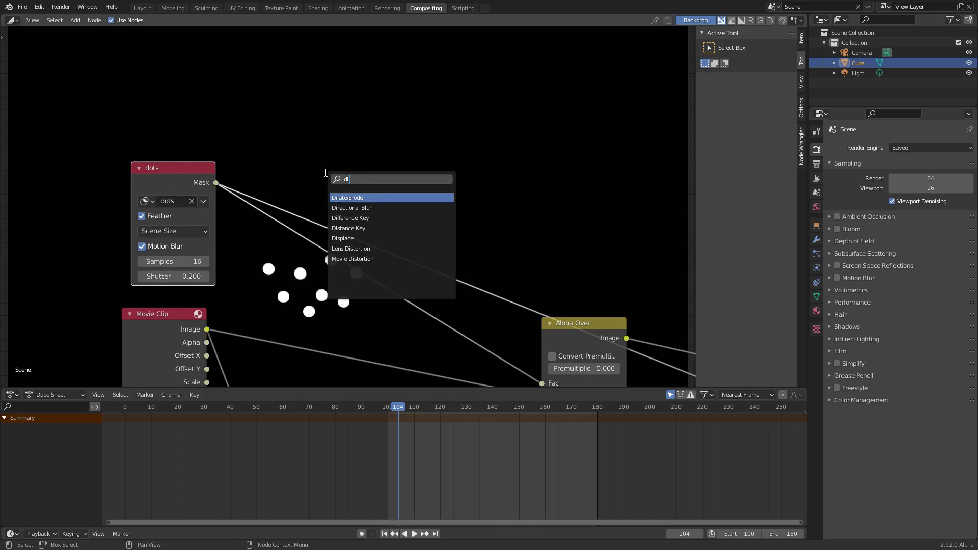
{"action": "key", "text": "Return"}
{"action": "left_click", "coordinate": [438, 266]}
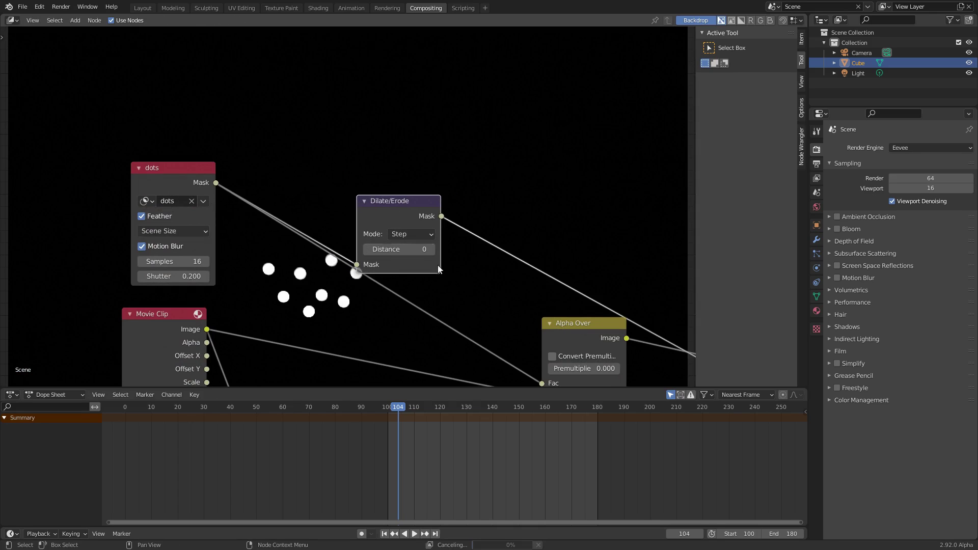
{"action": "scroll", "coordinate": [441, 183], "scroll_direction": "up", "scroll_amount": 1}
{"action": "left_click_drag", "start_coordinate": [417, 231], "coordinate": [334, 162]}
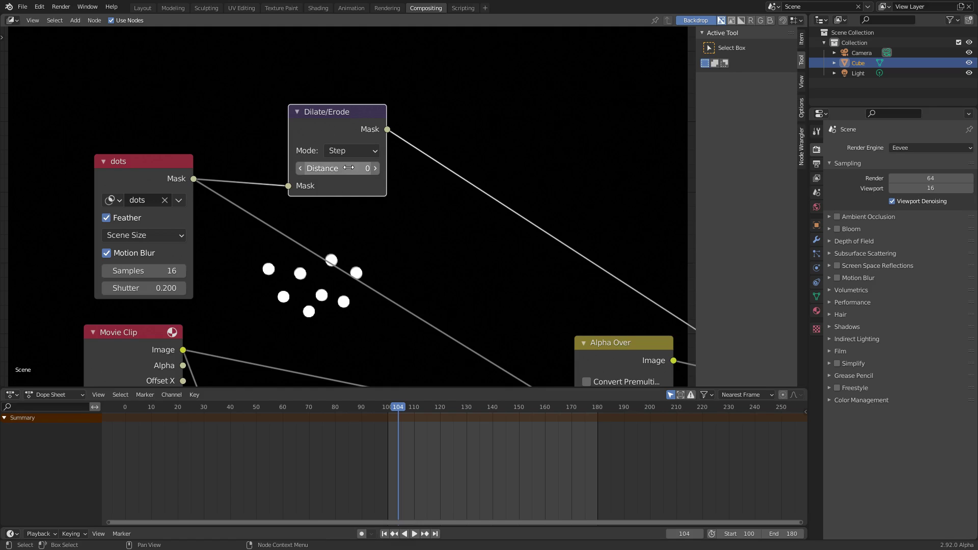
Switch the Dilate/Erode node to Feather mode with a distance of 10
{"action": "left_click", "coordinate": [370, 151]}
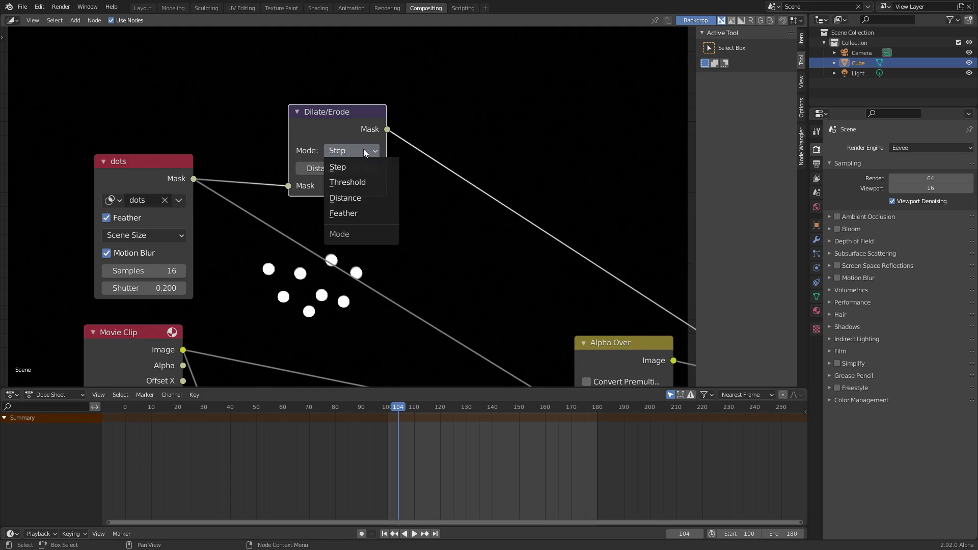
{"action": "left_click", "coordinate": [356, 209]}
{"action": "left_click", "coordinate": [323, 167]}
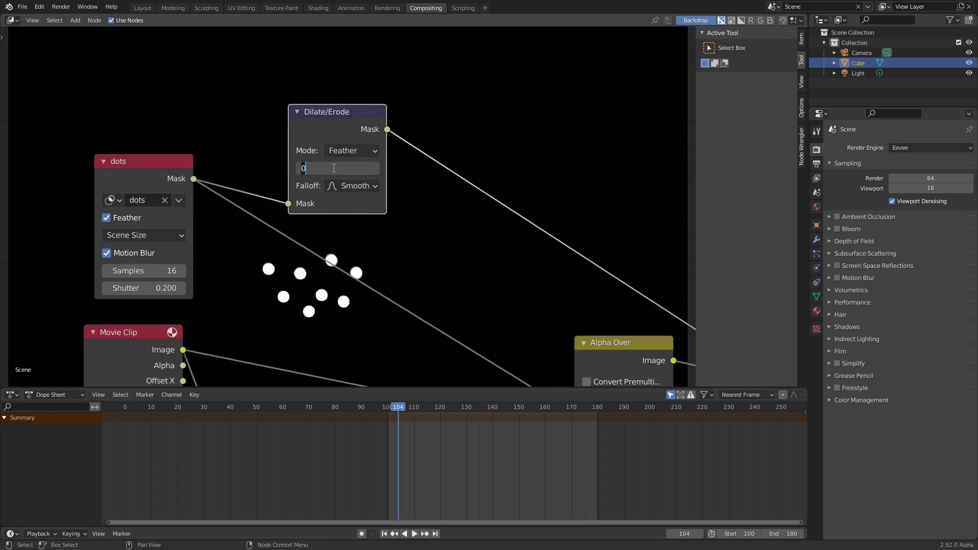
{"action": "type", "text": "10"}
{"action": "key", "text": "Return"}
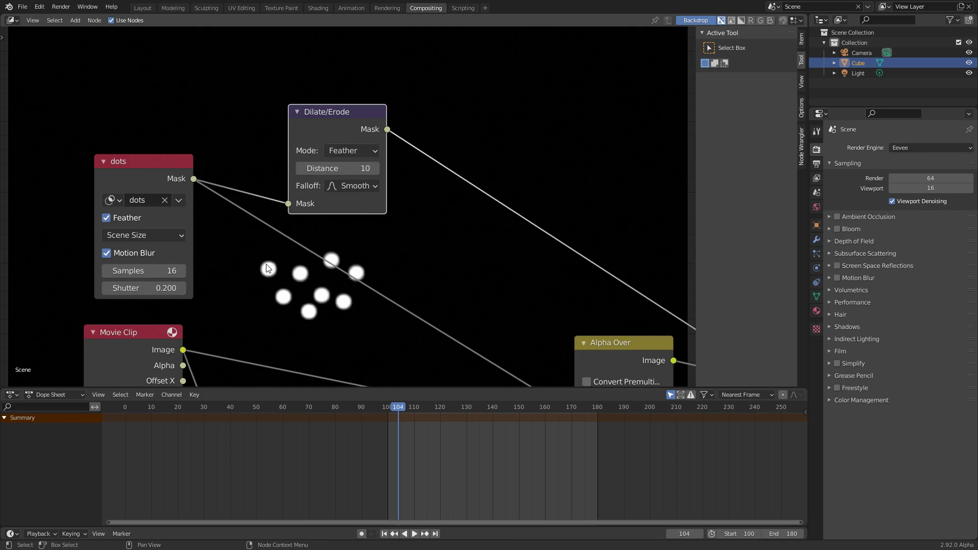
Try a Dilate/Erode distance of -10 and undo the change
{"action": "left_click", "coordinate": [351, 172]}
{"action": "type", "text": "-10"}
{"action": "key", "text": "Return"}
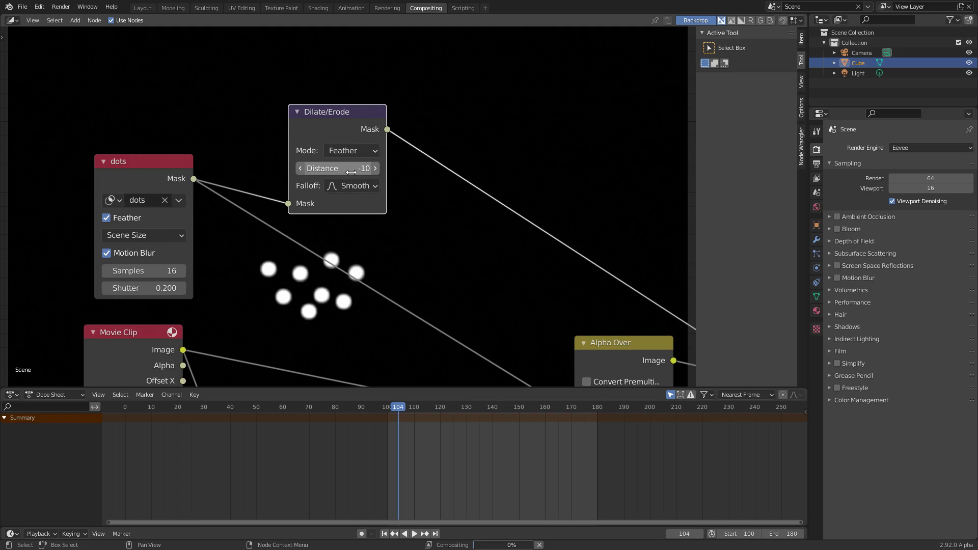
{"action": "key", "text": "ctrl+z"}
Connect the Dilate/Erode mask to Alpha Over's Fac input and reconnect the Viewer to the reroute
{"action": "scroll", "coordinate": [367, 158], "scroll_direction": "down", "scroll_amount": 2}
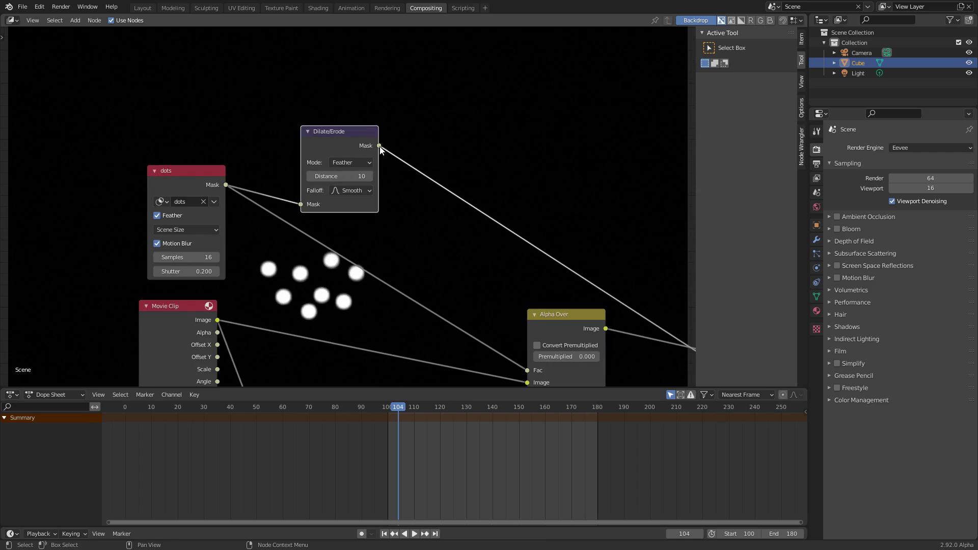
{"action": "left_click_drag", "start_coordinate": [380, 148], "coordinate": [527, 370]}
{"action": "middle_click_drag", "start_coordinate": [527, 371], "coordinate": [300, 257]}
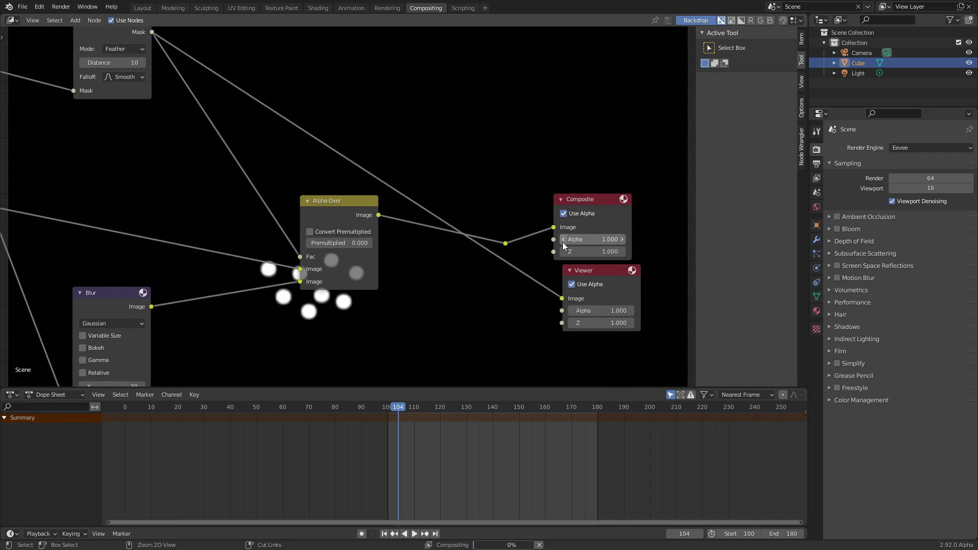
{"action": "left_click", "coordinate": [508, 243], "text": "ctrl+shift"}
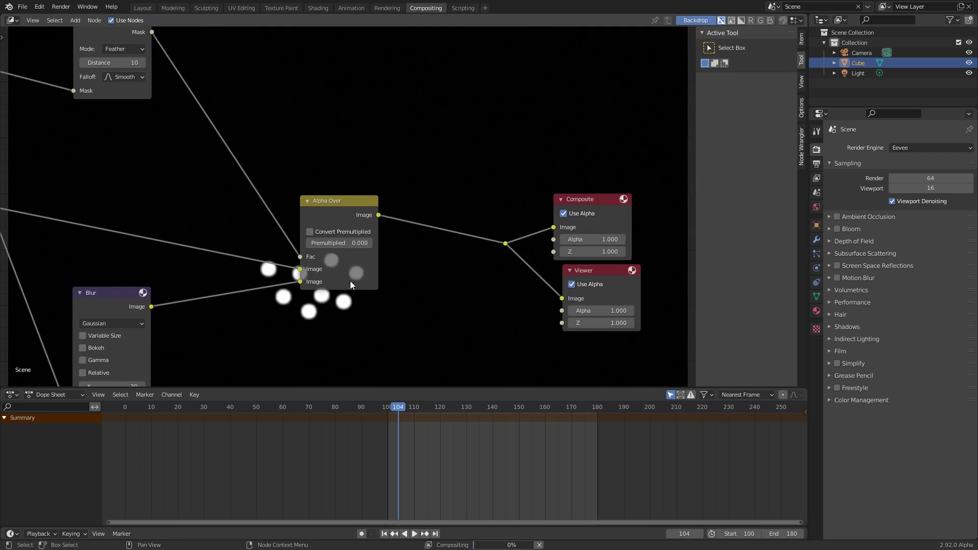
Shrink the backdrop to fit the whole frame and inspect the composite at frame 120
{"action": "middle_click_drag", "start_coordinate": [350, 280], "coordinate": [443, 233]}
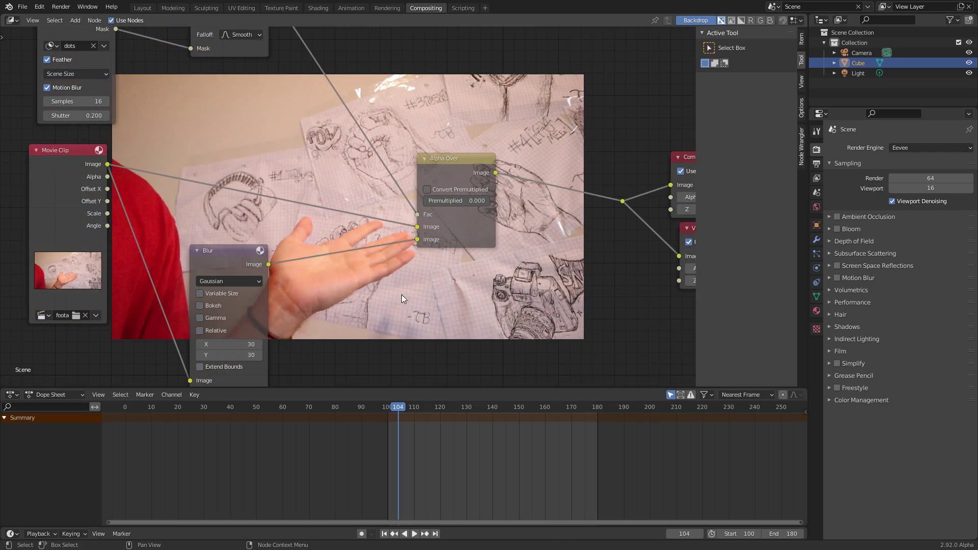
{"action": "middle_click_drag", "start_coordinate": [401, 299], "coordinate": [340, 284]}
{"action": "left_click", "coordinate": [440, 411]}
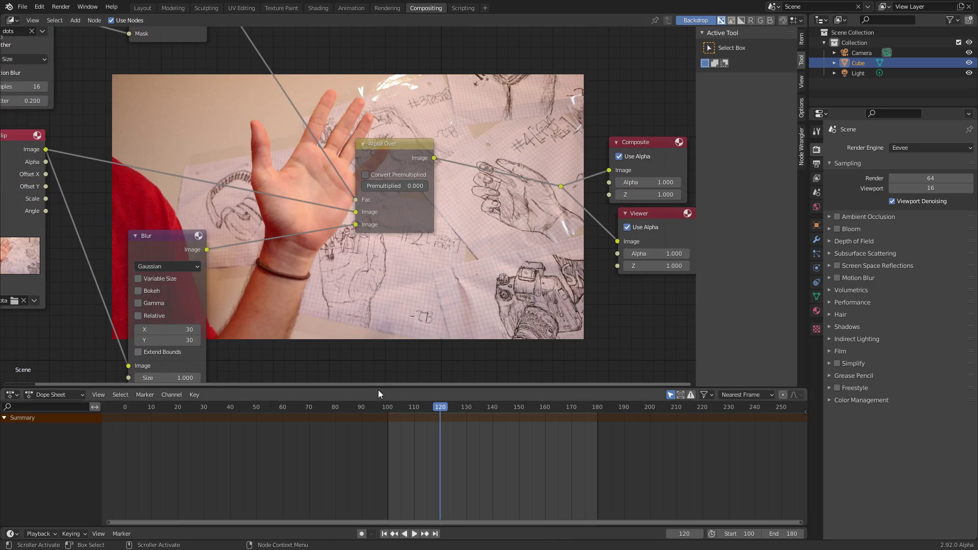
Set the render output's file format to FFmpeg Video
{"action": "left_click", "coordinate": [135, 8]}
{"action": "left_click", "coordinate": [419, 9]}
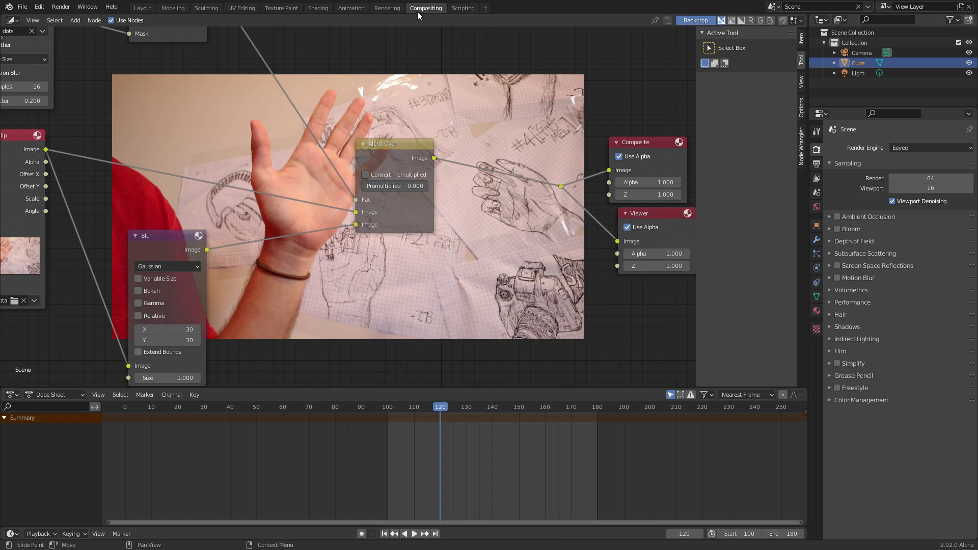
{"action": "left_click", "coordinate": [816, 164]}
{"action": "left_click", "coordinate": [921, 361]}
{"action": "left_click", "coordinate": [942, 411]}
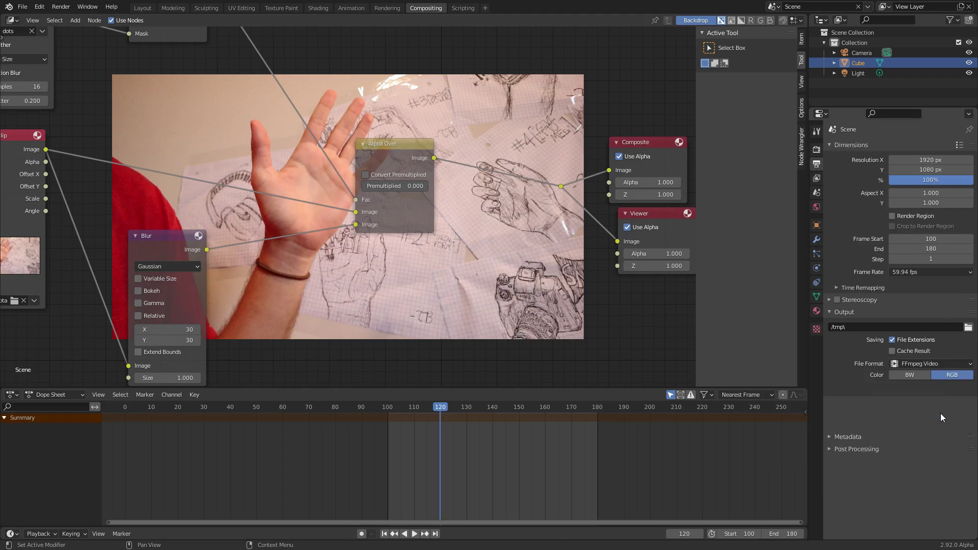